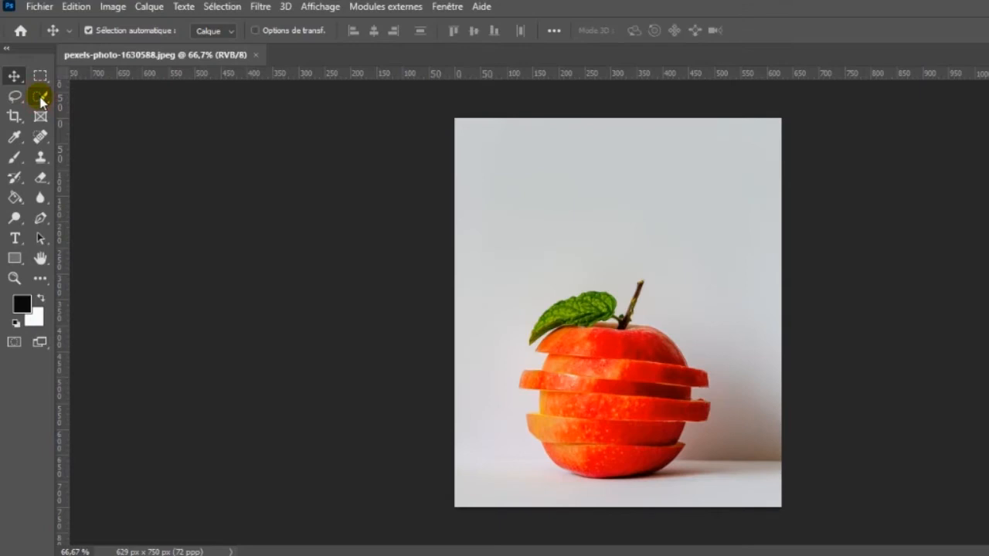
# Step: Select the sliced apple as the subject and hide its background with a layer mask
pyautogui.click(42, 96)
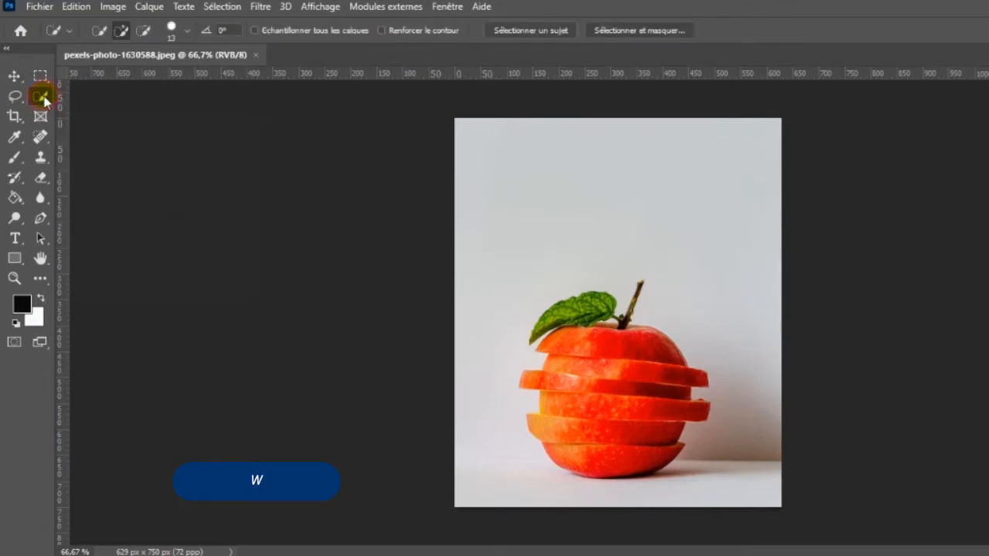
pyautogui.click(540, 31)
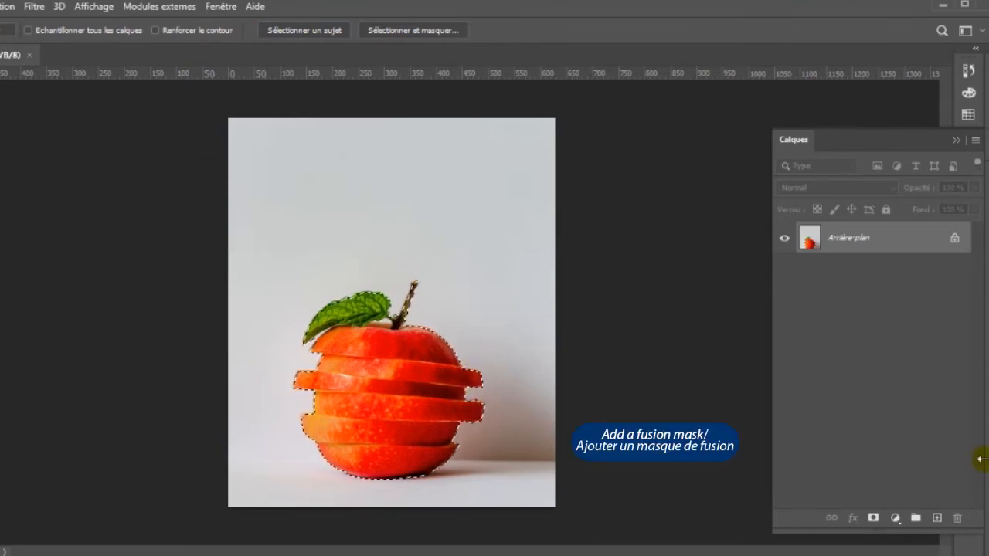
pyautogui.click(875, 516)
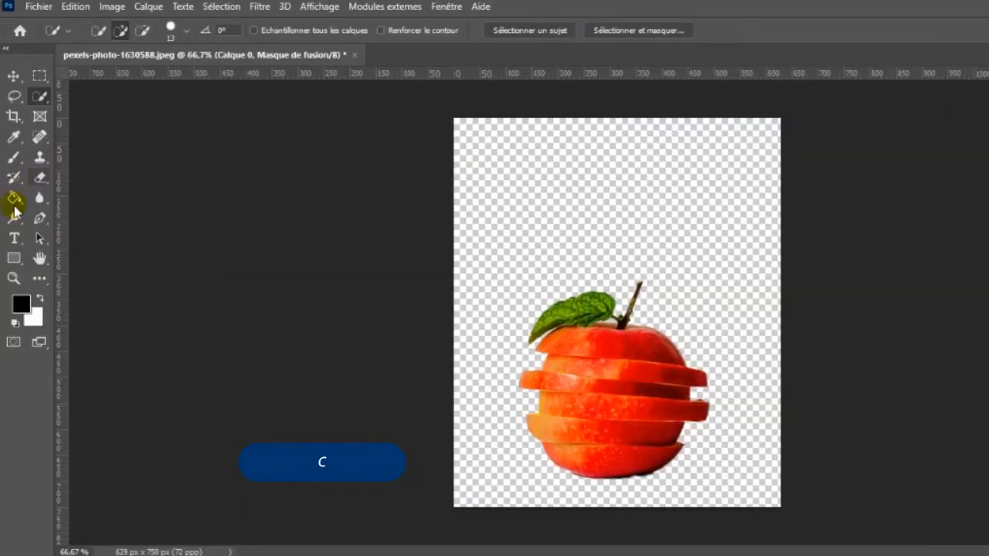
# Step: Widen the canvas evenly on both sides to about 1006 px with the Crop tool, keeping the height
pyautogui.click(14, 118)
pyautogui.moveTo(452, 308); pyautogui.dragTo(352, 320)
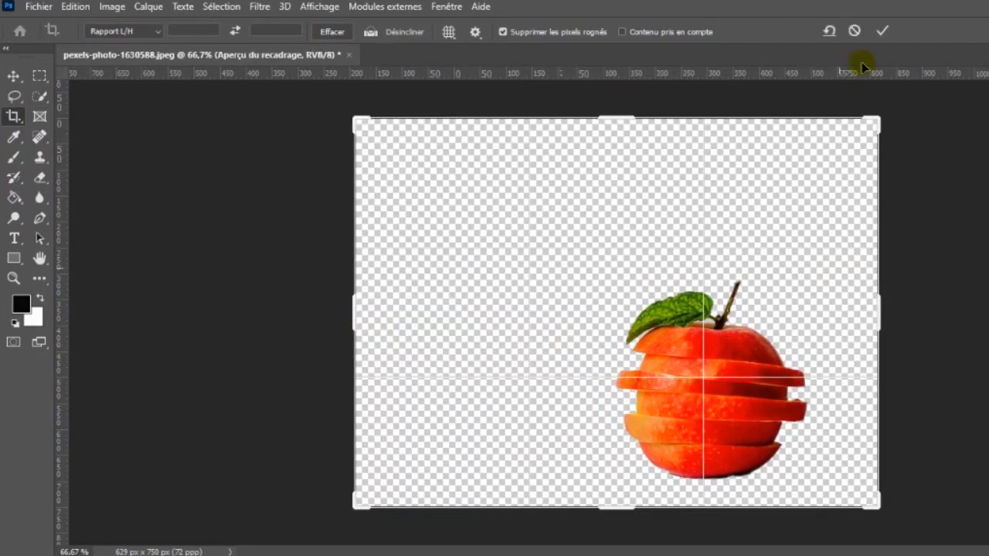
pyautogui.click(882, 33)
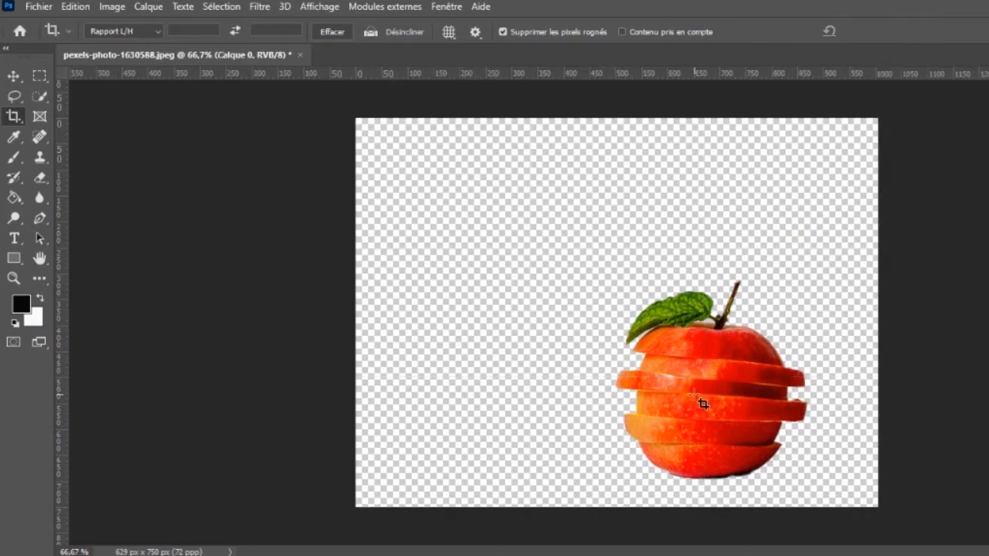
# Step: Move the apple to the middle of the canvas and enlarge it proportionally to about 133.64%
pyautogui.press('v')
pyautogui.moveTo(711, 400); pyautogui.dragTo(605, 322)
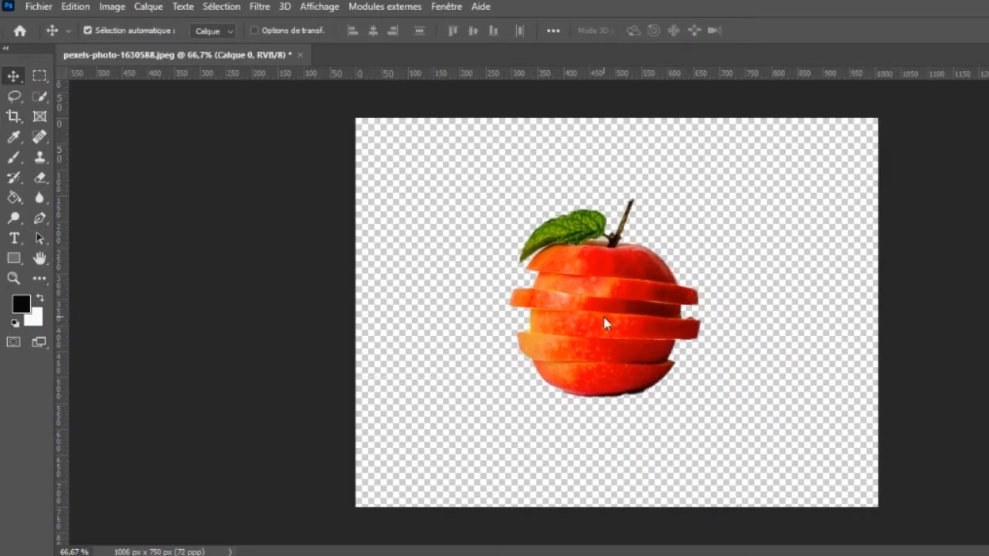
pyautogui.hotkey('ctrl', 't')
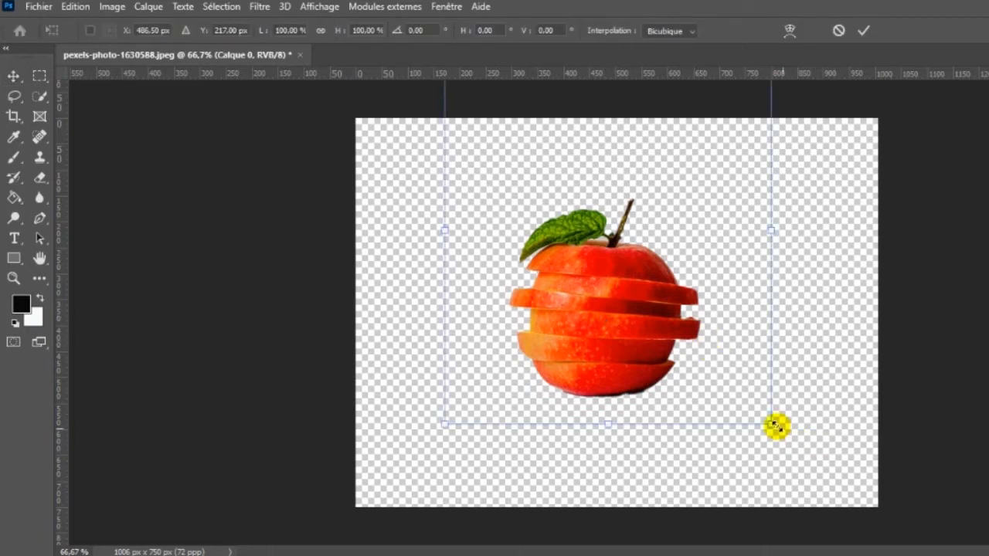
pyautogui.moveTo(774, 426); pyautogui.dragTo(839, 457)
pyautogui.moveTo(638, 396); pyautogui.dragTo(658, 383)
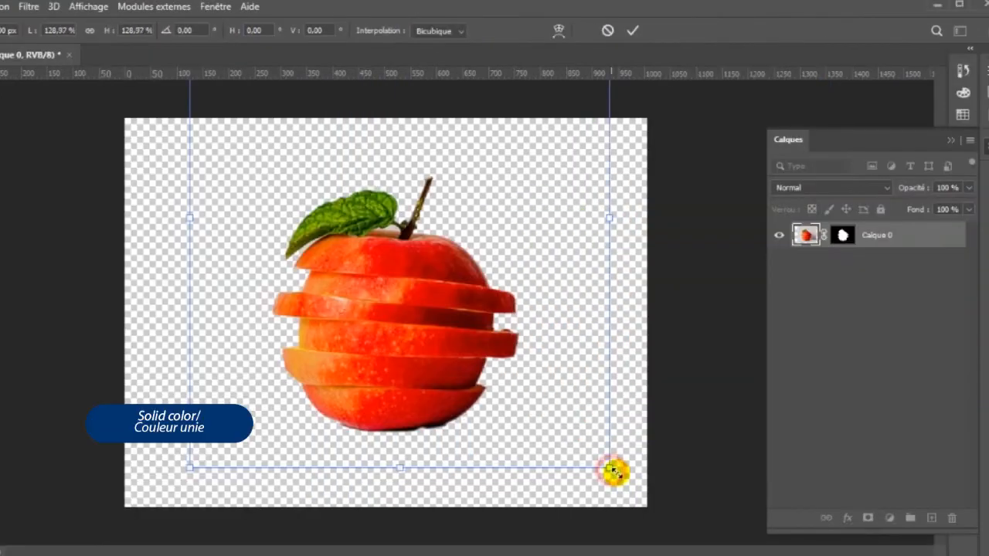
pyautogui.moveTo(844, 470); pyautogui.dragTo(851, 477)
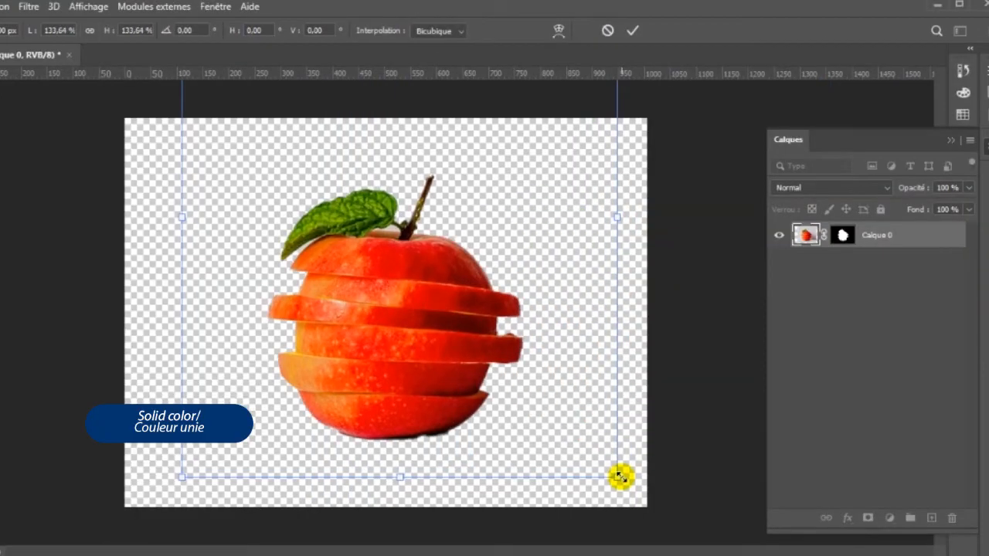
pyautogui.press('Return')
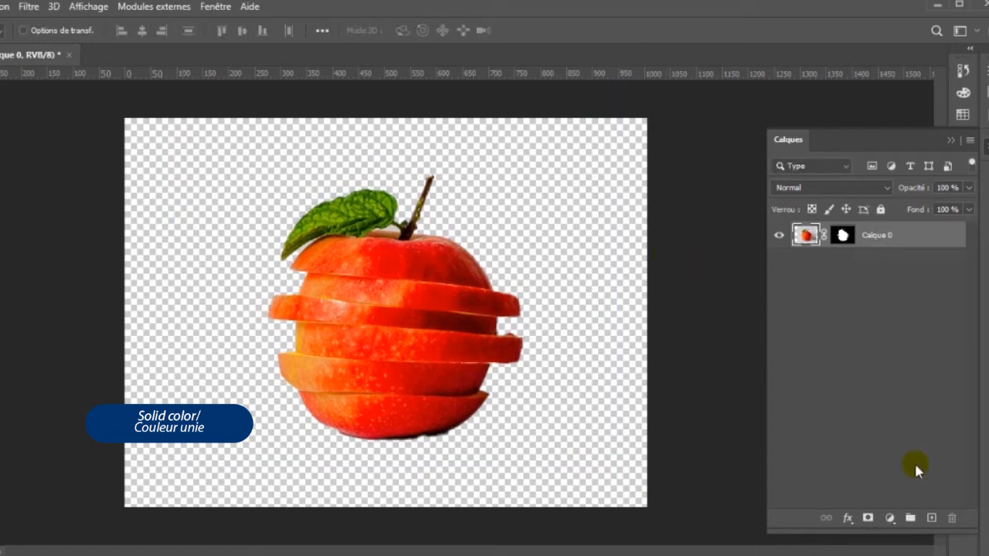
# Step: Add a solid color fill layer and place it beneath the apple layer
pyautogui.click(890, 519)
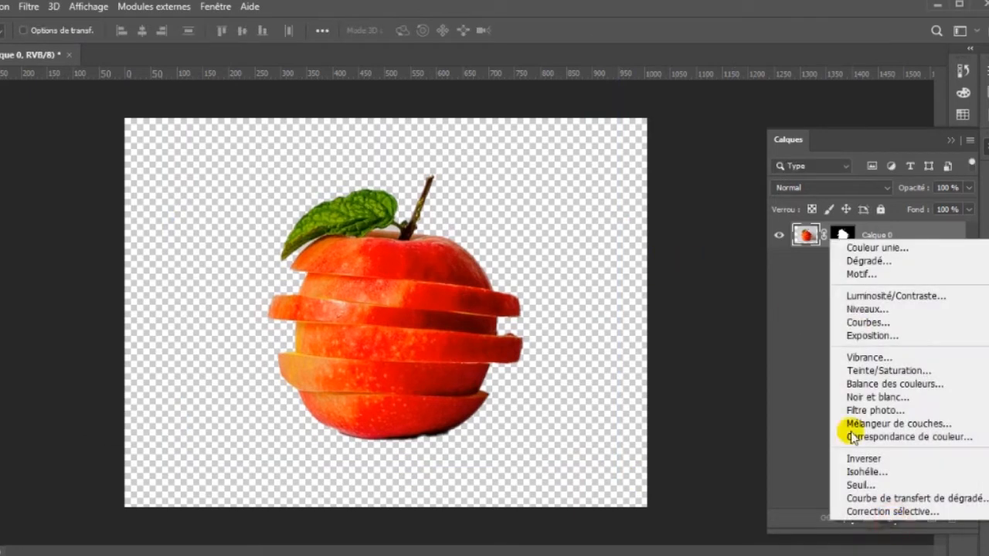
pyautogui.click(876, 248)
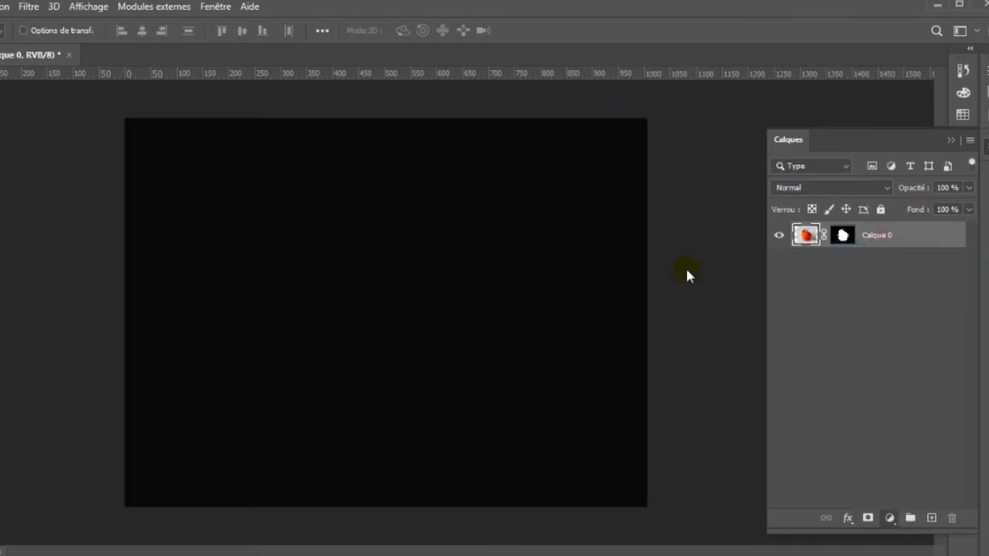
pyautogui.click(879, 281)
pyautogui.moveTo(811, 241); pyautogui.dragTo(820, 279)
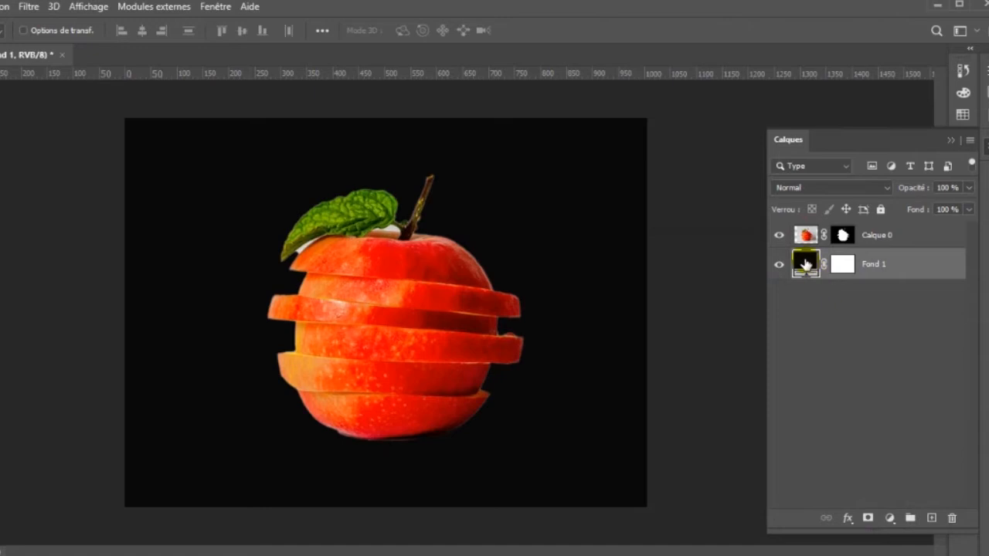
# Step: Set the background fill layer's color to d8d4c8
pyautogui.doubleClick(805, 263)
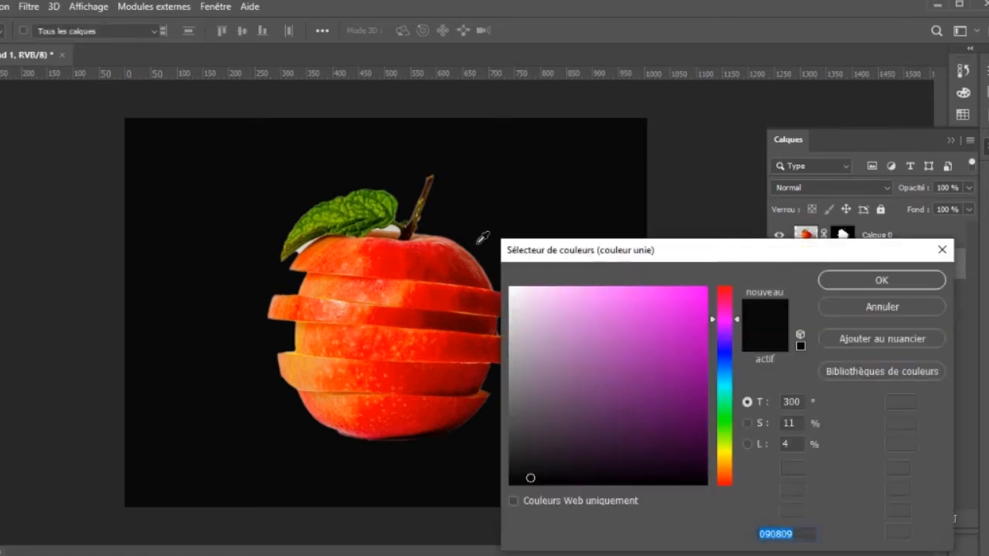
pyautogui.write('d8d4c8')
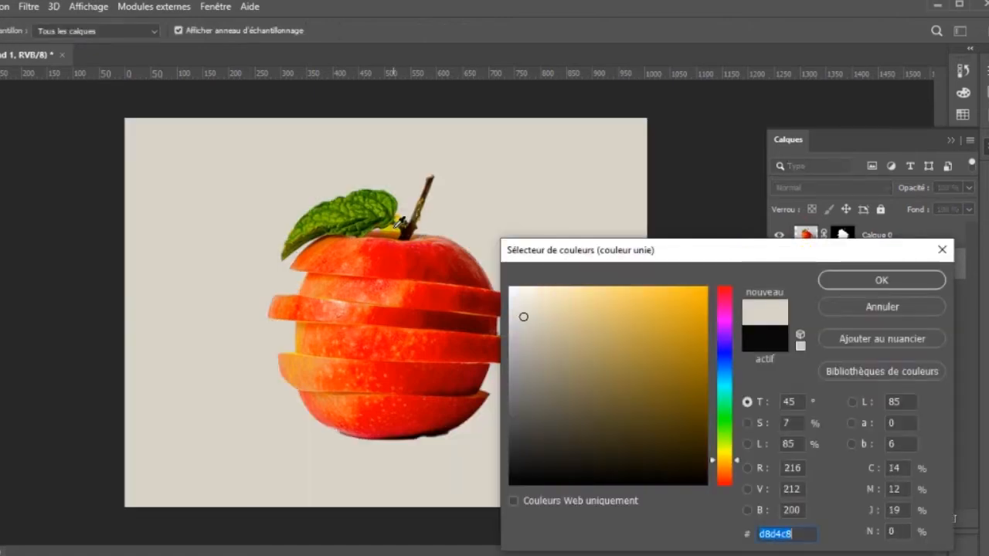
pyautogui.click(884, 279)
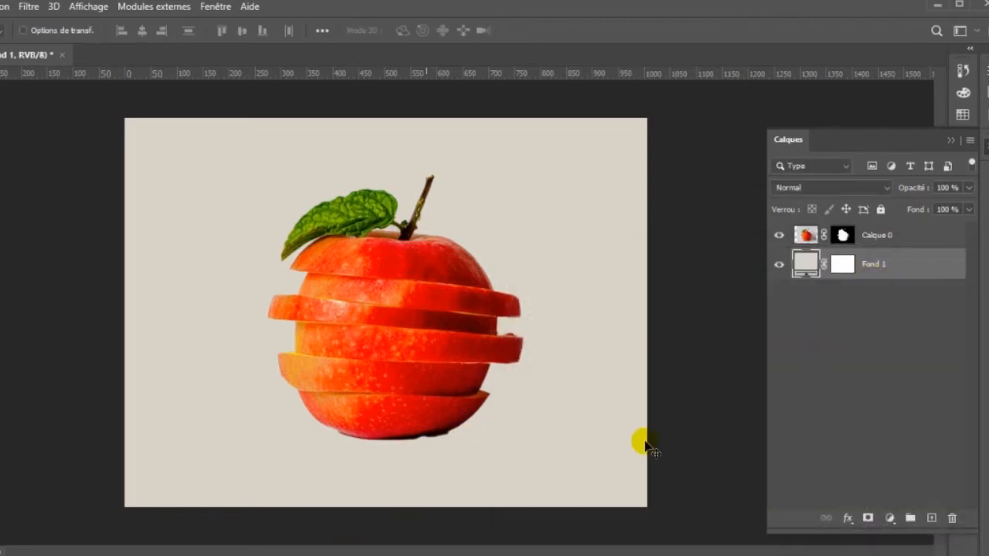
# Step: Add a new empty layer above the apple layer
pyautogui.click(925, 254)
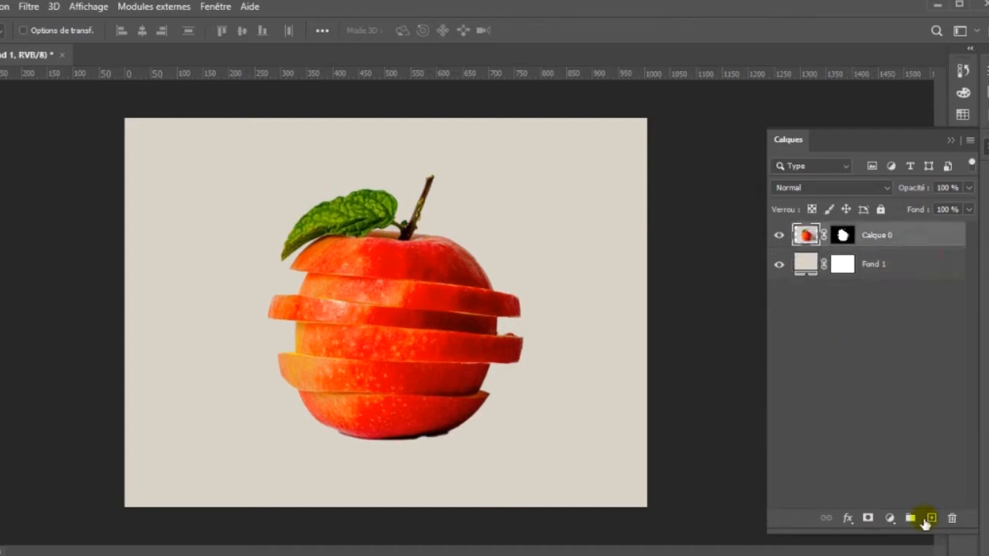
pyautogui.keyDown('ctrl'); pyautogui.click(930, 519); pyautogui.keyUp('ctrl')
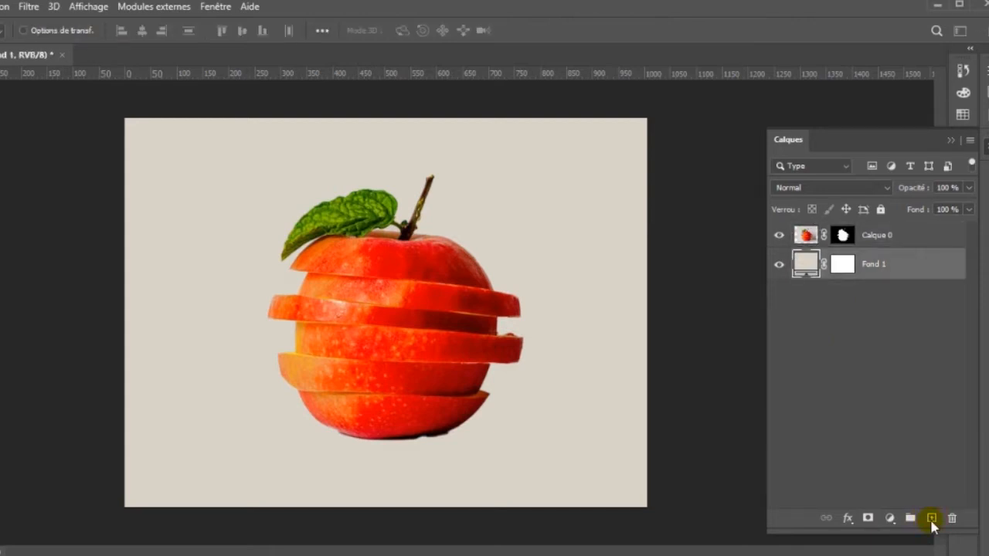
pyautogui.click(931, 519)
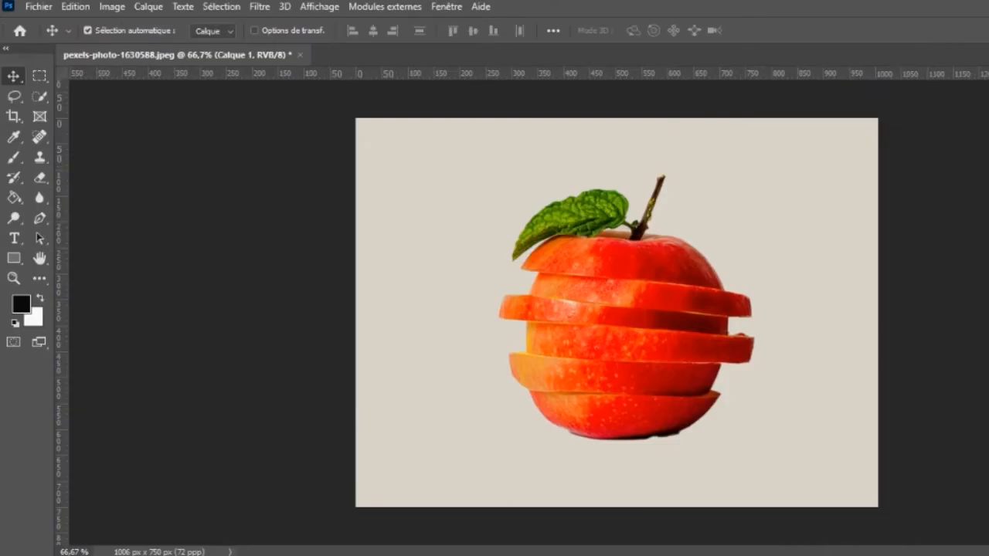
# Step: Place pexels-photo-9164796.jpeg as an embedded image and shift it slightly up and right over the apple
pyautogui.click(38, 9)
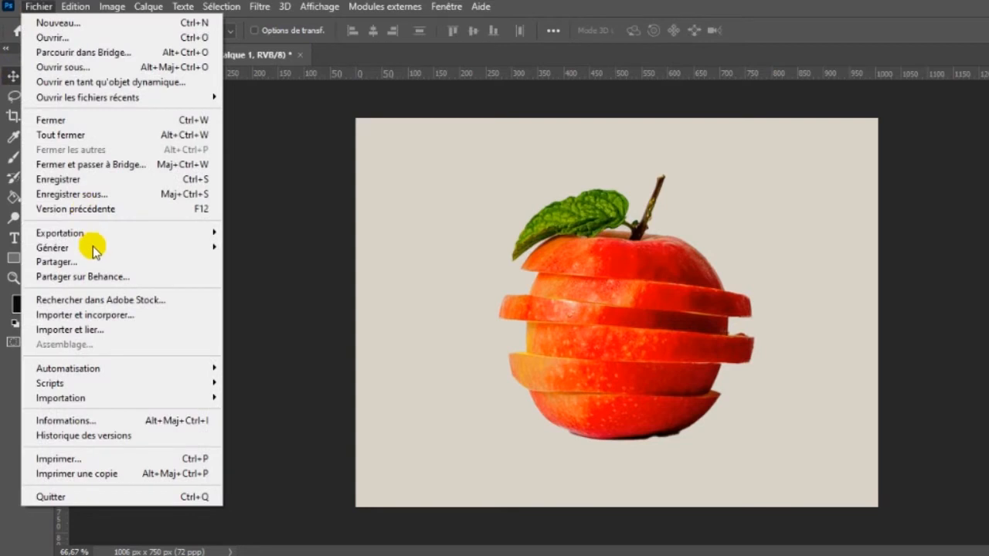
pyautogui.click(116, 314)
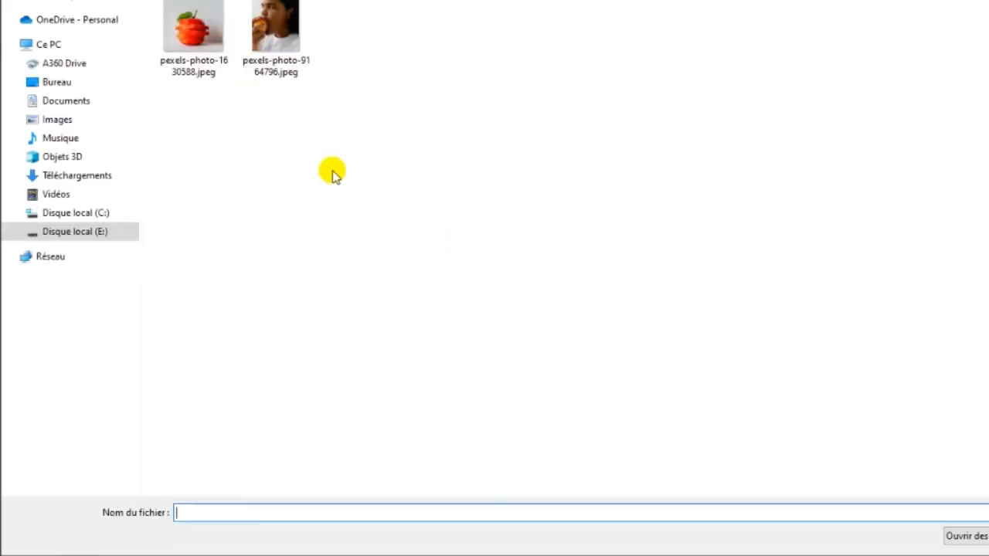
pyautogui.doubleClick(298, 35)
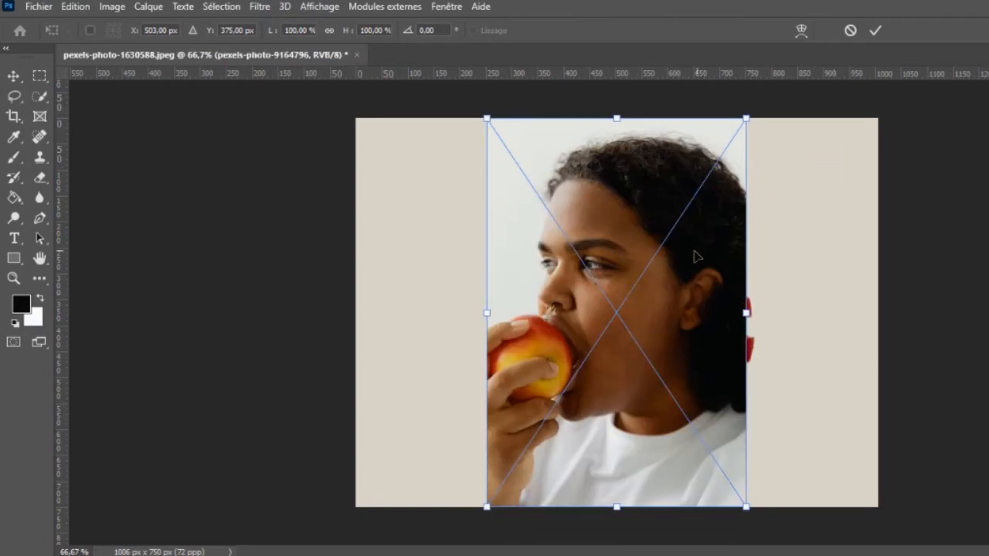
pyautogui.moveTo(689, 287); pyautogui.dragTo(716, 276)
pyautogui.click(876, 30)
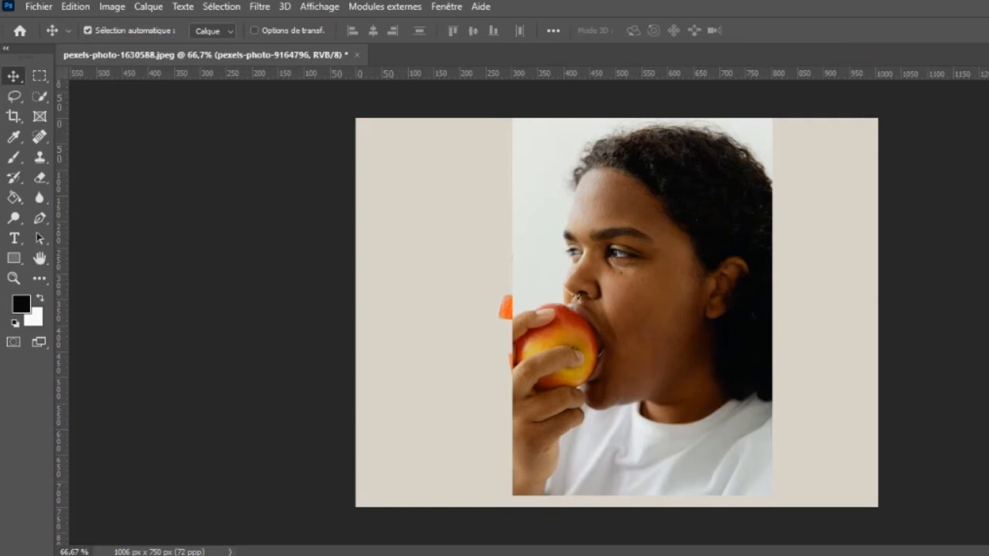
# Step: Lower the portrait layer's opacity to 55% and move it slightly down and left to align the face with the apple
pyautogui.click(962, 187)
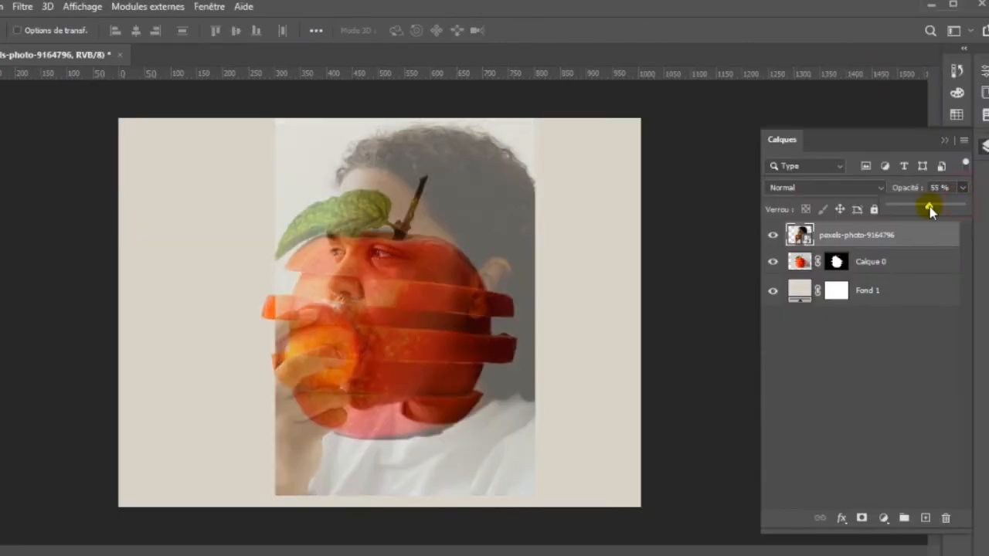
pyautogui.moveTo(506, 260); pyautogui.dragTo(489, 274)
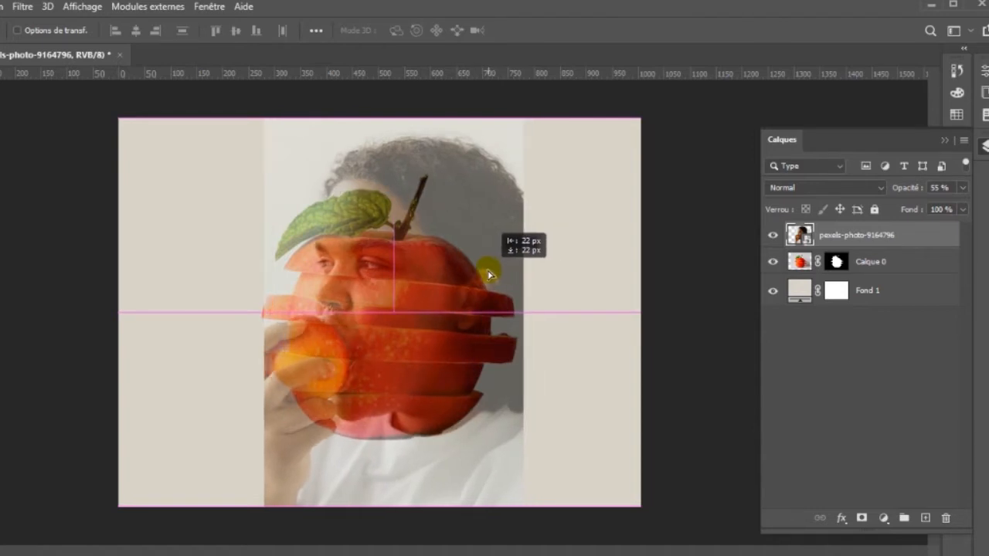
pyautogui.hotkey('ctrl', 't')
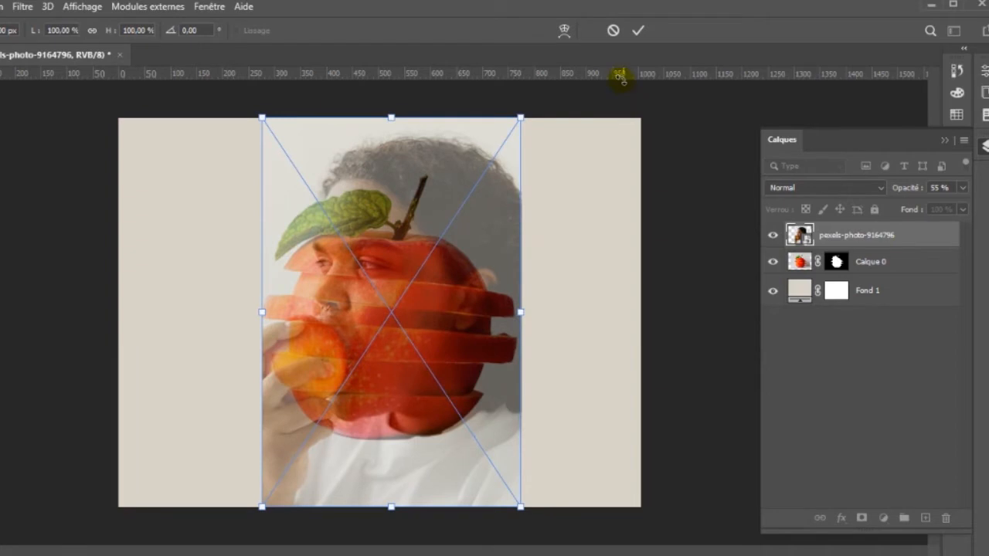
pyautogui.click(637, 32)
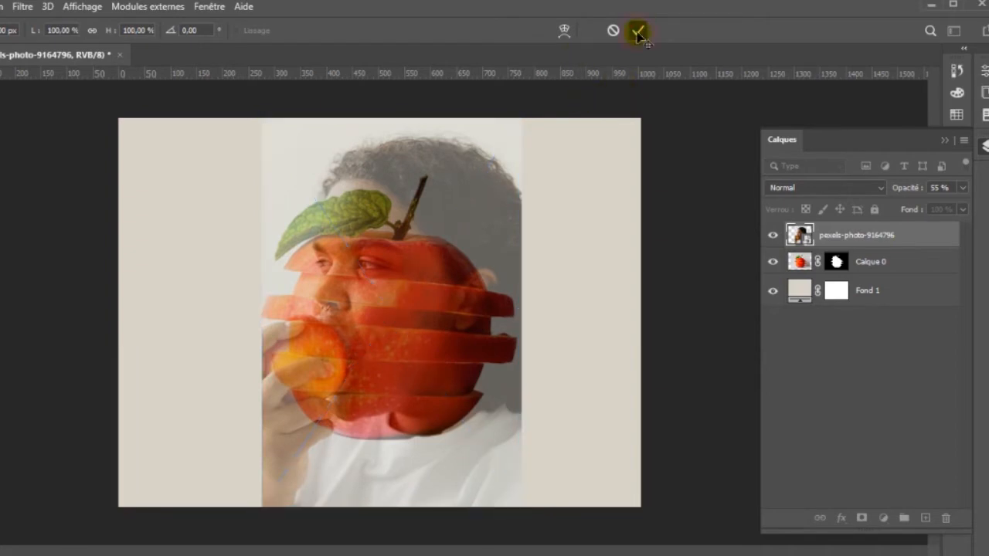
# Step: Restore the portrait layer's opacity to 100% and clip it to the apple layer with a clipping mask
pyautogui.click(964, 188)
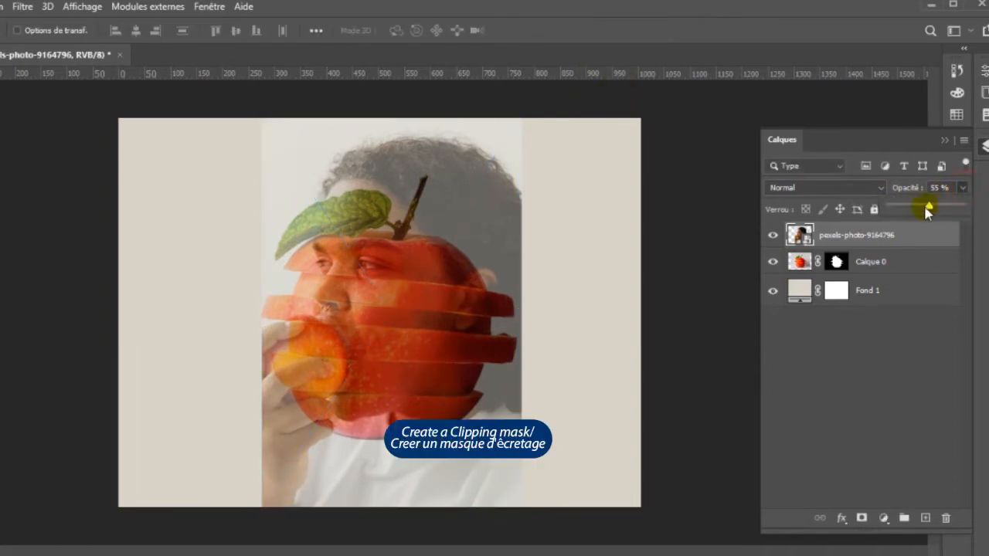
pyautogui.moveTo(979, 208); pyautogui.dragTo(963, 209)
pyautogui.rightClick(925, 241)
pyautogui.click(842, 242)
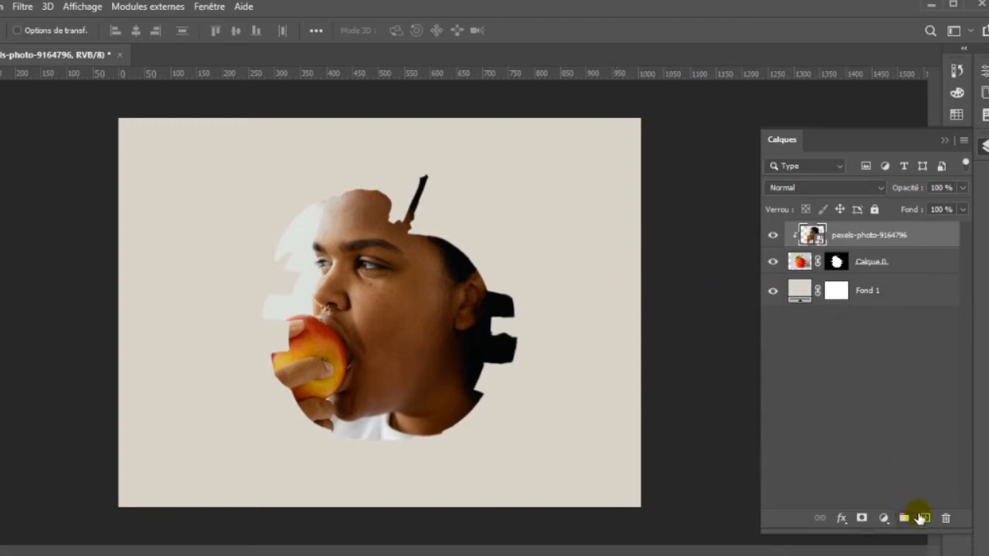
# Step: Add a layer mask to the portrait and paint it black with the Brush to reveal the apple's stem, right-hand slices and bottom slice
pyautogui.click(861, 518)
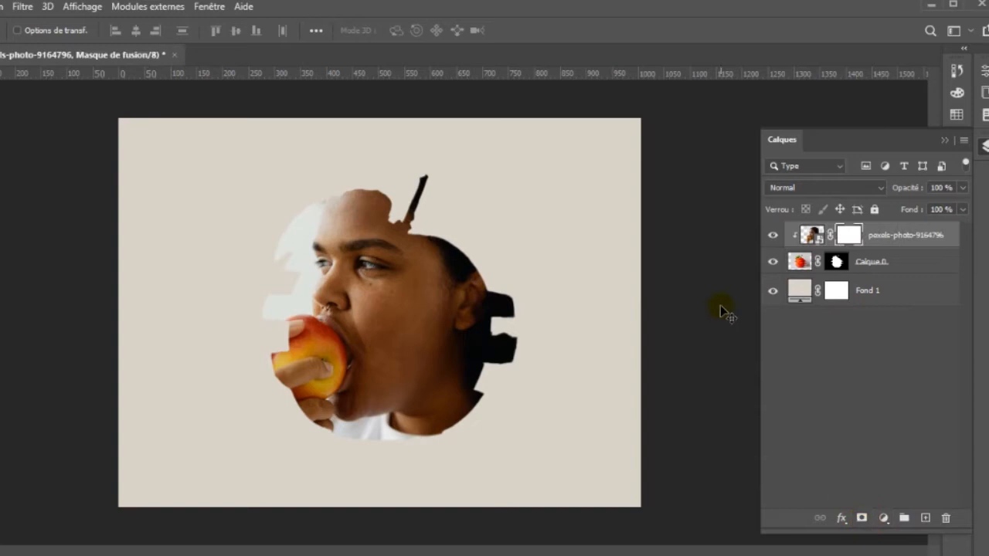
pyautogui.press('b')
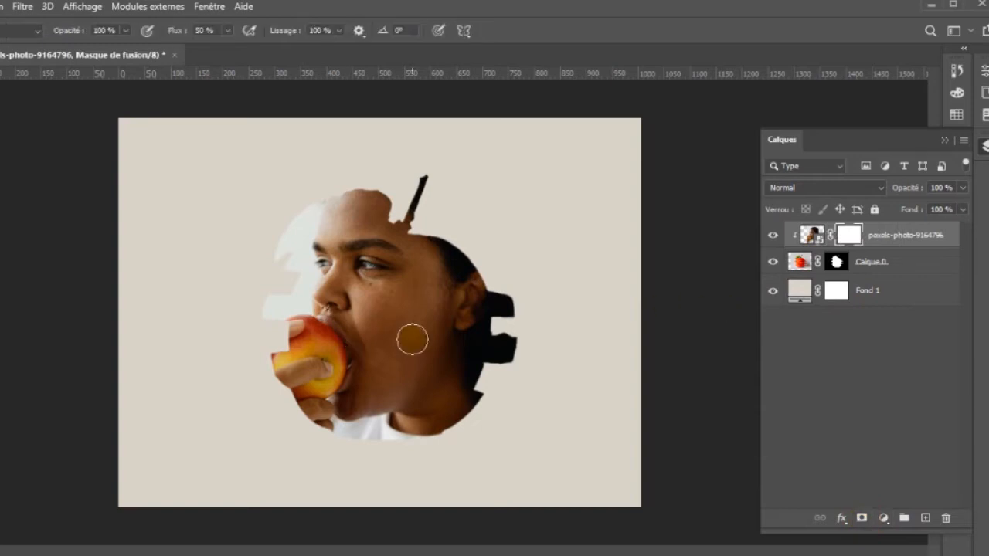
pyautogui.moveTo(479, 332)
pyautogui.mouseDown()
pyautogui.moveTo(502, 319)
pyautogui.moveTo(494, 290)
pyautogui.moveTo(506, 302)
pyautogui.moveTo(468, 298)
pyautogui.moveTo(497, 300)
pyautogui.moveTo(469, 296)
pyautogui.moveTo(442, 248)
pyautogui.moveTo(468, 261)
pyautogui.moveTo(434, 235)
pyautogui.moveTo(488, 271)
pyautogui.moveTo(395, 207)
pyautogui.moveTo(417, 179)
pyautogui.moveTo(404, 214)
pyautogui.moveTo(404, 205)
pyautogui.moveTo(412, 183)
pyautogui.moveTo(410, 214)
pyautogui.mouseUp()
pyautogui.press('b')
pyautogui.moveTo(520, 343)
pyautogui.mouseDown()
pyautogui.moveTo(468, 343)
pyautogui.moveTo(493, 359)
pyautogui.moveTo(481, 344)
pyautogui.moveTo(462, 394)
pyautogui.moveTo(458, 382)
pyautogui.moveTo(474, 407)
pyautogui.moveTo(457, 393)
pyautogui.moveTo(453, 404)
pyautogui.moveTo(471, 419)
pyautogui.moveTo(427, 419)
pyautogui.moveTo(463, 410)
pyautogui.moveTo(319, 421)
pyautogui.moveTo(299, 413)
pyautogui.moveTo(402, 434)
pyautogui.moveTo(452, 427)
pyautogui.moveTo(376, 446)
pyautogui.moveTo(421, 422)
pyautogui.moveTo(438, 435)
pyautogui.mouseUp()
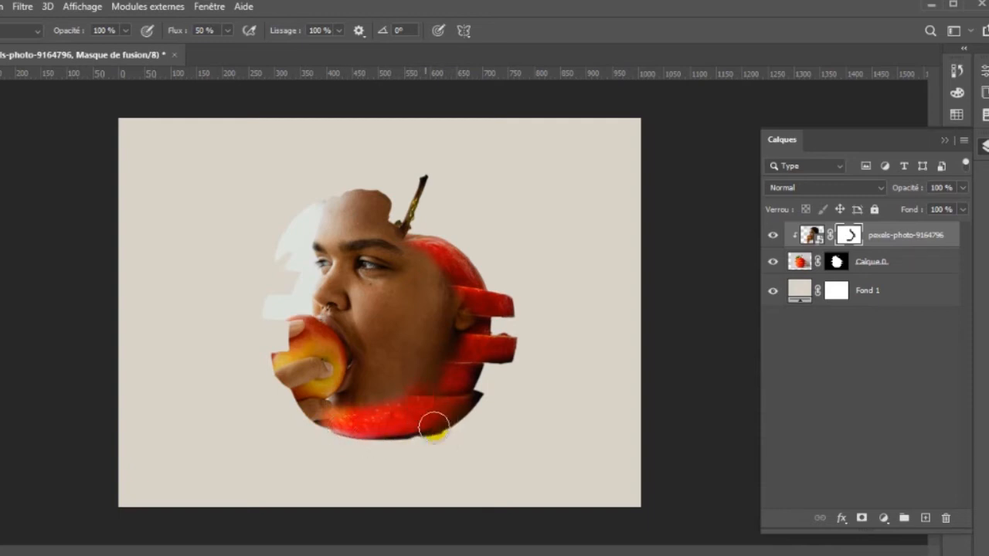
pyautogui.moveTo(429, 399)
pyautogui.mouseDown()
pyautogui.moveTo(451, 439)
pyautogui.moveTo(430, 451)
pyautogui.moveTo(391, 433)
pyautogui.moveTo(488, 417)
pyautogui.moveTo(487, 375)
pyautogui.moveTo(510, 348)
pyautogui.moveTo(490, 278)
pyautogui.moveTo(446, 237)
pyautogui.moveTo(500, 325)
pyautogui.moveTo(483, 380)
pyautogui.moveTo(413, 441)
pyautogui.moveTo(452, 420)
pyautogui.moveTo(504, 343)
pyautogui.moveTo(499, 307)
pyautogui.mouseUp()
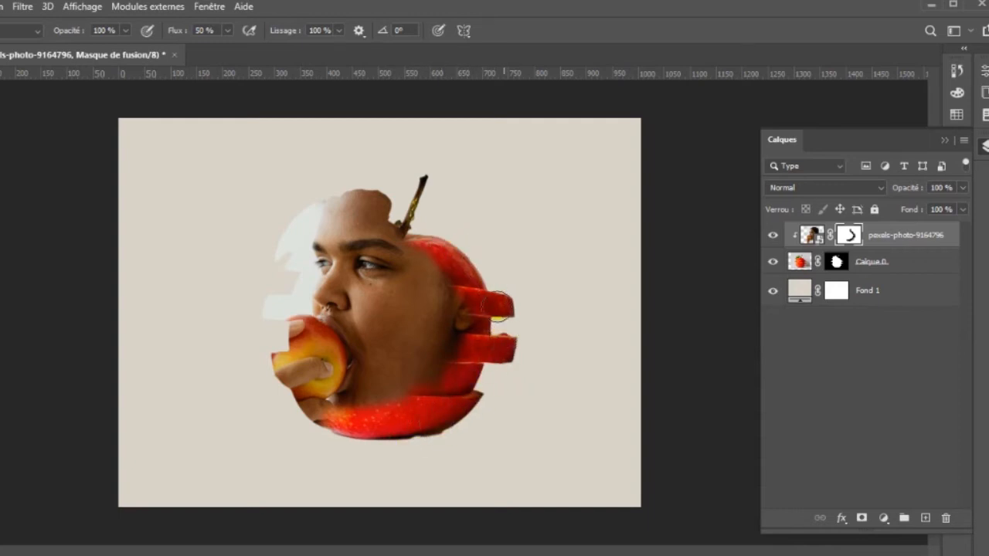
# Step: Paint the portrait's layer mask black with the Brush to reveal the apple's green leaf above the forehead and at its outer tip
pyautogui.moveTo(386, 209)
pyautogui.mouseDown()
pyautogui.moveTo(335, 203)
pyautogui.moveTo(361, 198)
pyautogui.moveTo(344, 195)
pyautogui.moveTo(311, 208)
pyautogui.mouseUp()
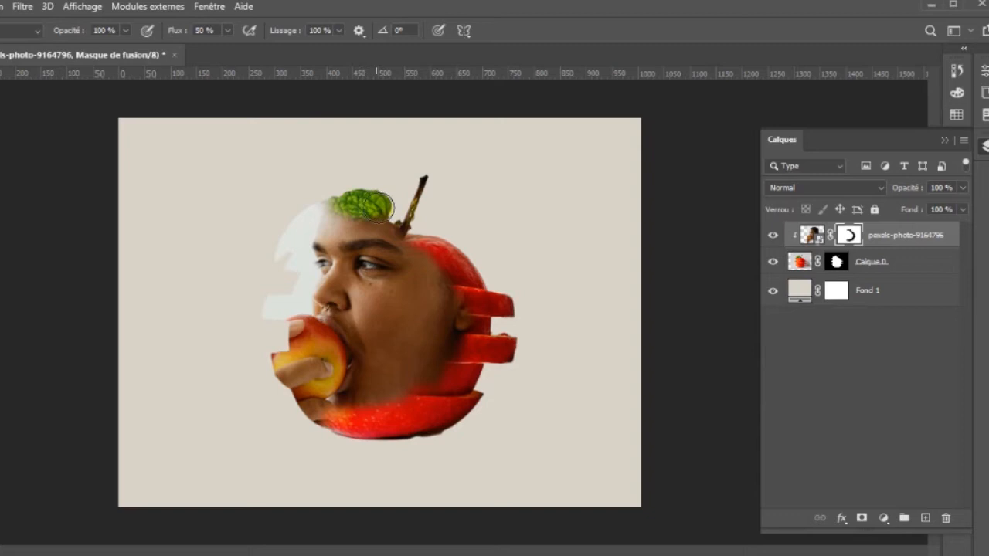
pyautogui.click(288, 233)
pyautogui.moveTo(287, 233)
pyautogui.mouseDown()
pyautogui.moveTo(271, 256)
pyautogui.moveTo(291, 223)
pyautogui.moveTo(266, 268)
pyautogui.mouseUp()
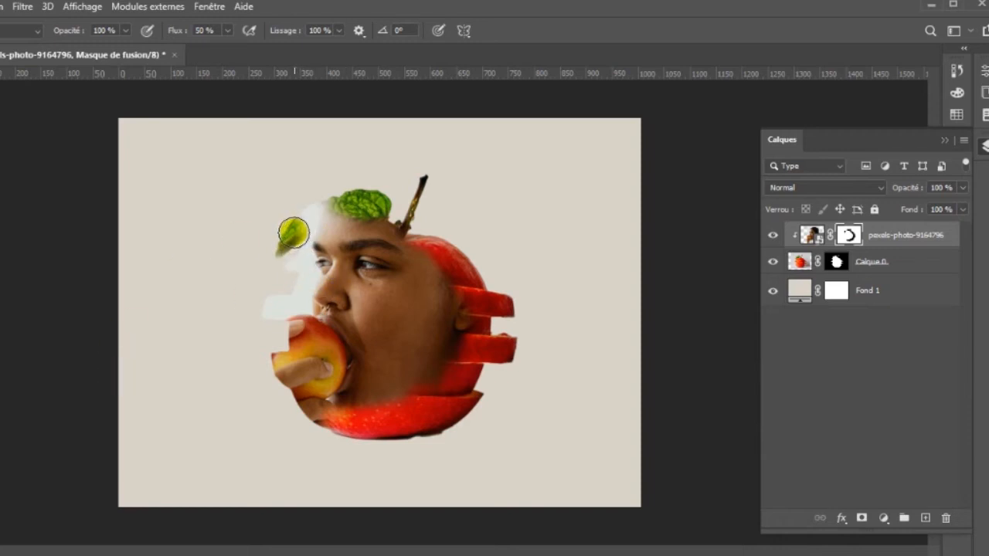
pyautogui.moveTo(282, 236); pyautogui.dragTo(270, 247)
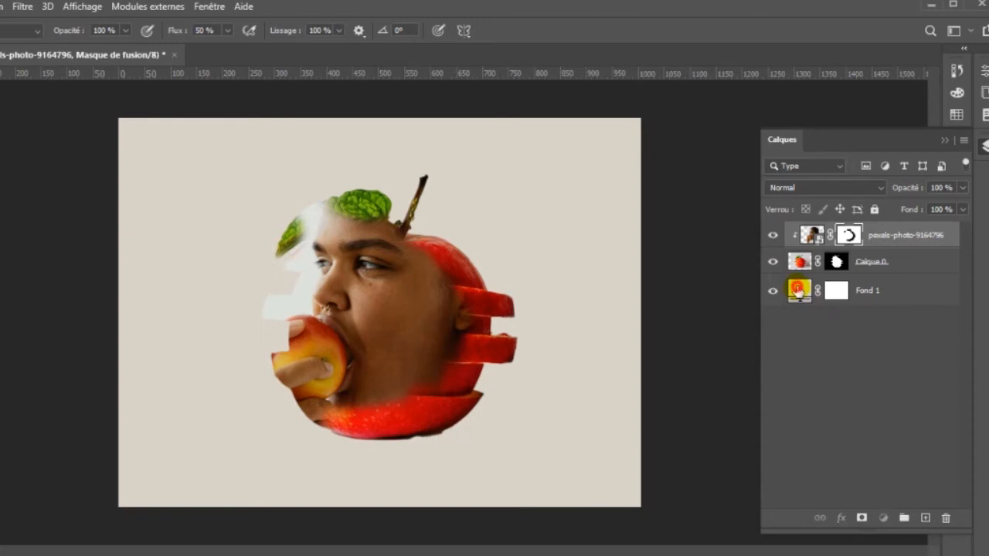
# Step: Change the Fond 1 fill colour to #dde2dc by sampling the portrait's pale backdrop beside the face
pyautogui.doubleClick(798, 290)
pyautogui.click(303, 298)
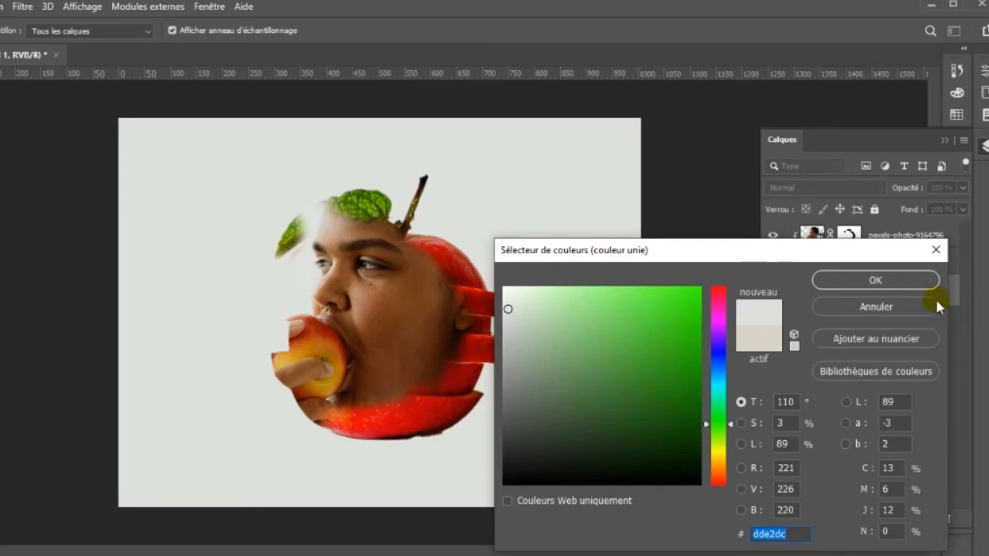
pyautogui.click(890, 281)
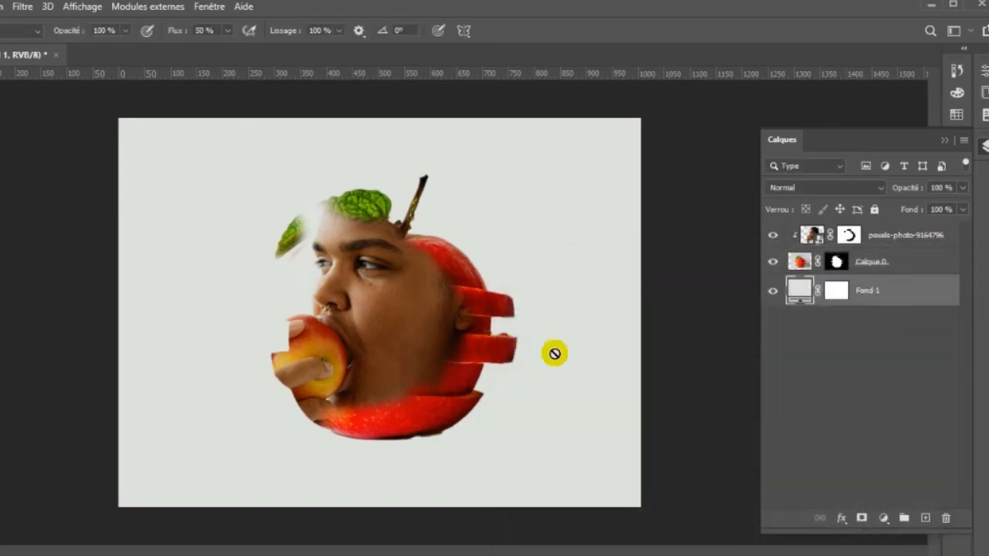
# Step: Duplicate the apple layer Calque 0 and hide the original beneath the copy
pyautogui.click(906, 267)
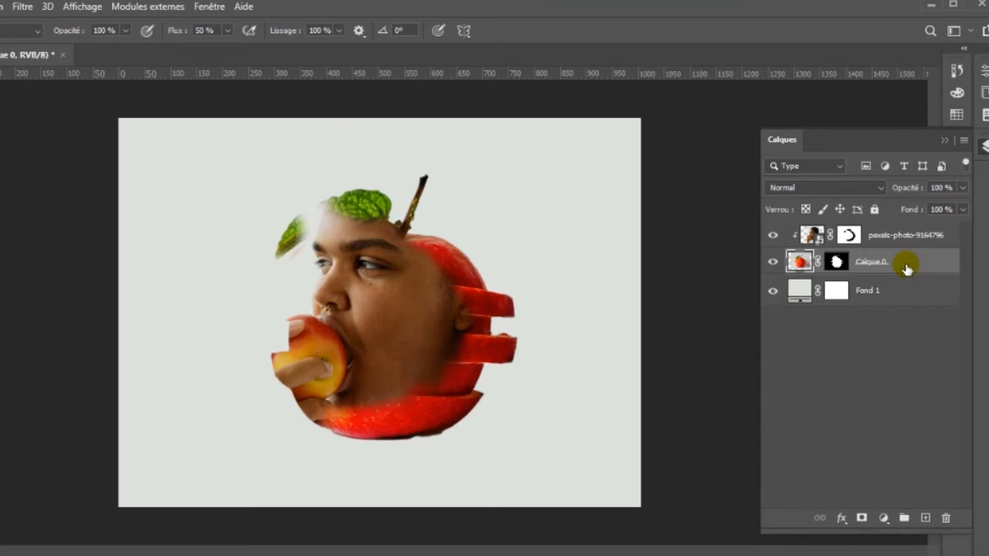
pyautogui.hotkey('ctrl', 'j')
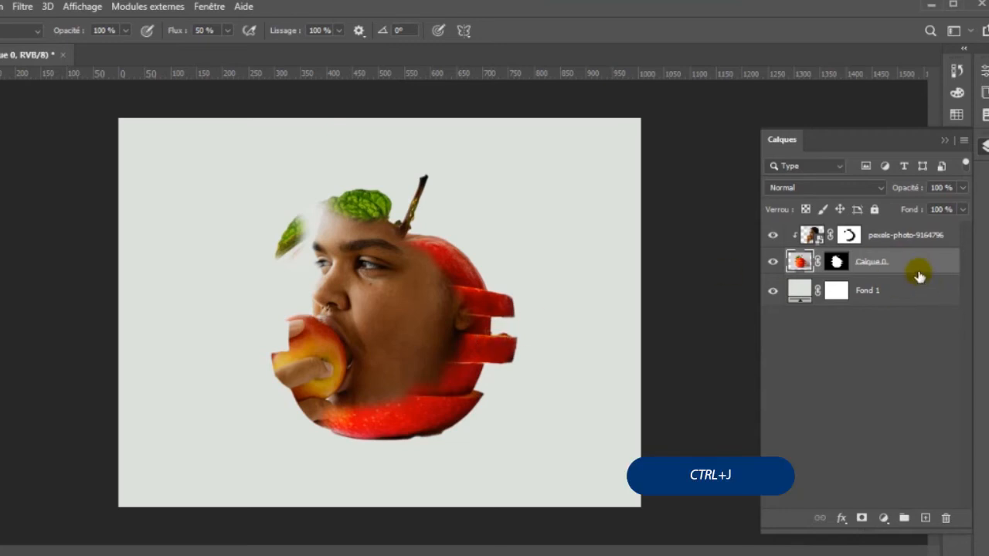
pyautogui.hotkey('ctrl', 'j')
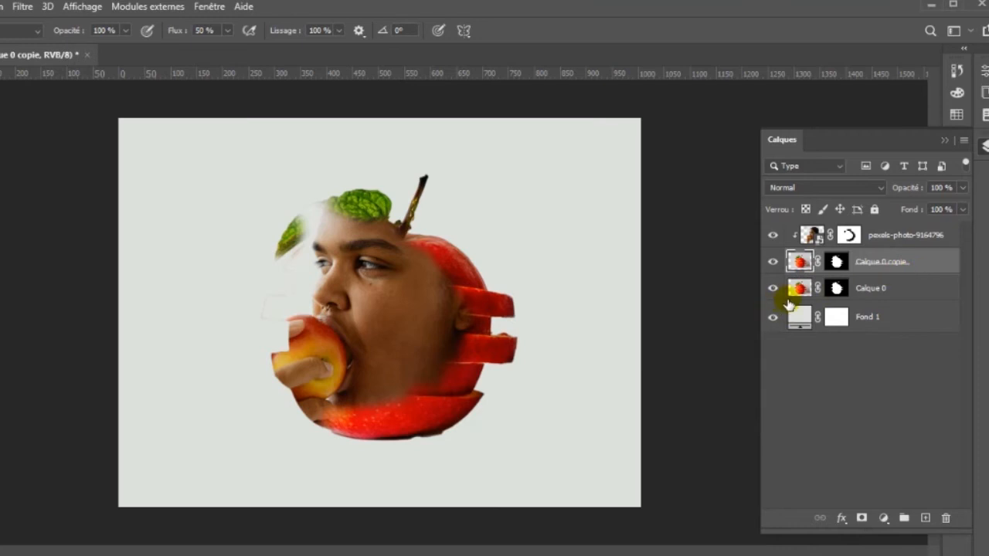
pyautogui.click(773, 289)
pyautogui.click(900, 235)
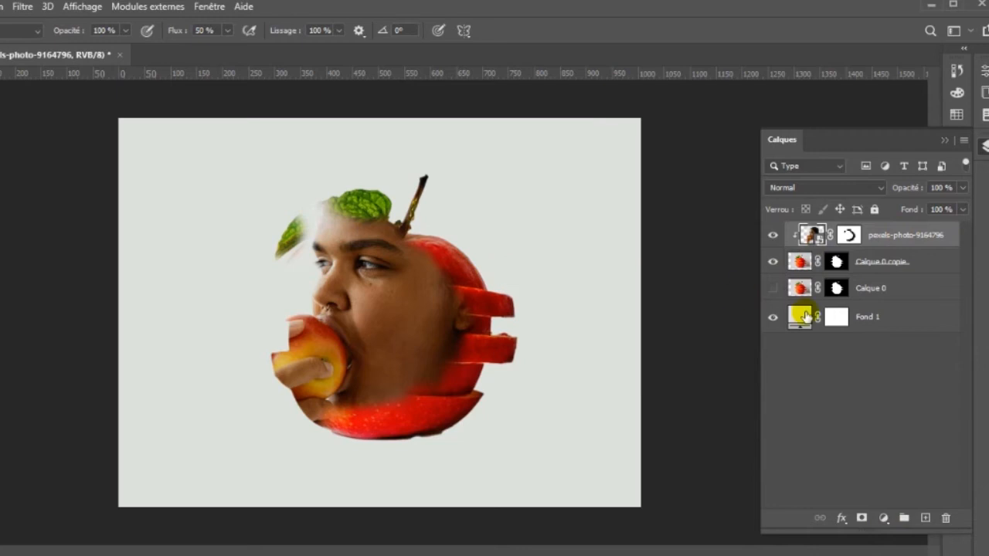
# Step: Paint black on the mask of Calque 0 copie to erase the pale leftover patches above the forehead and in front of the nose
pyautogui.click(838, 264)
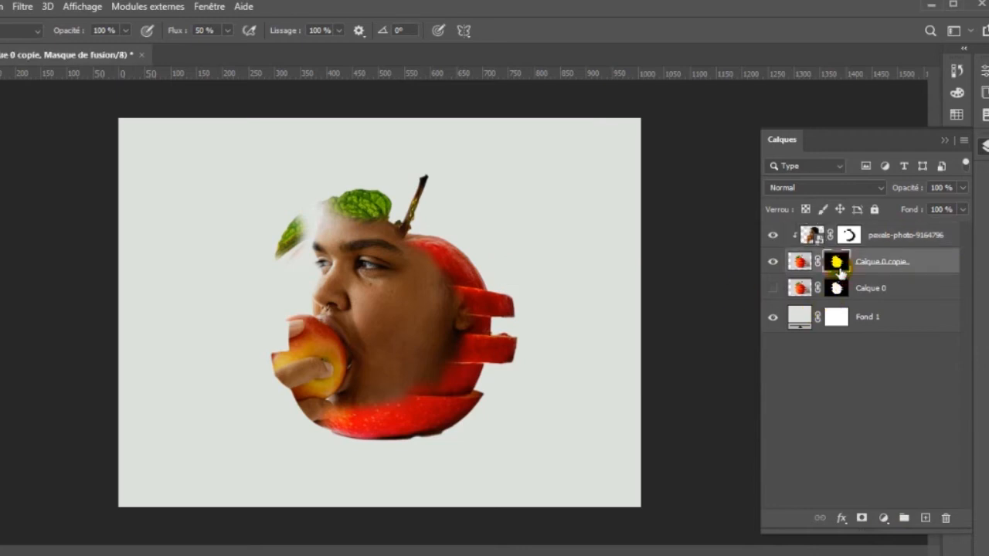
pyautogui.click(310, 197)
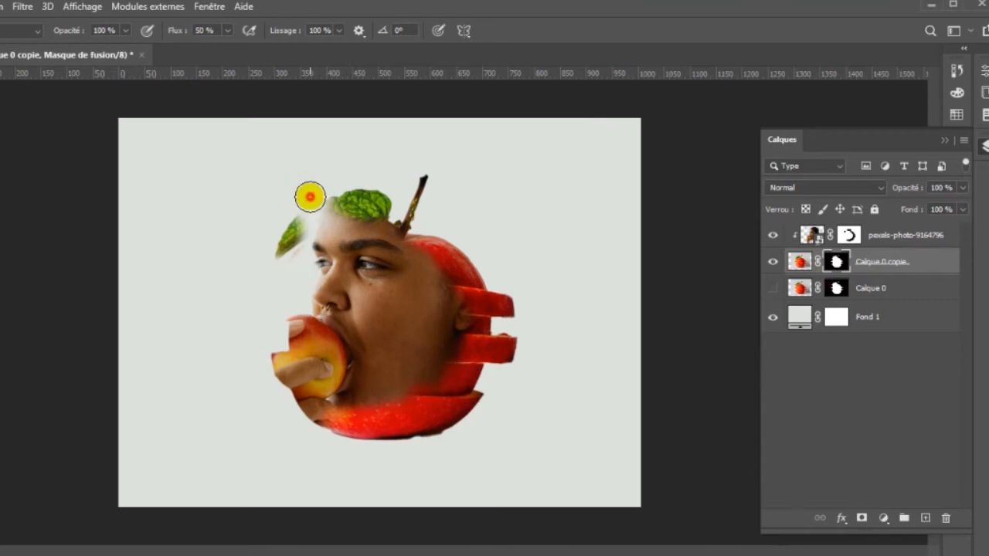
pyautogui.click(291, 285)
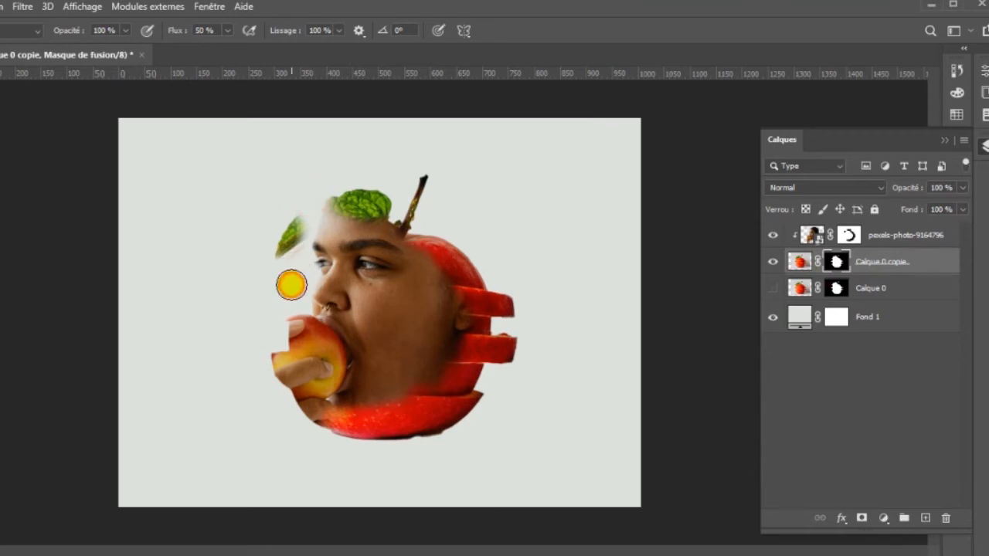
pyautogui.click(312, 194)
pyautogui.click(312, 194)
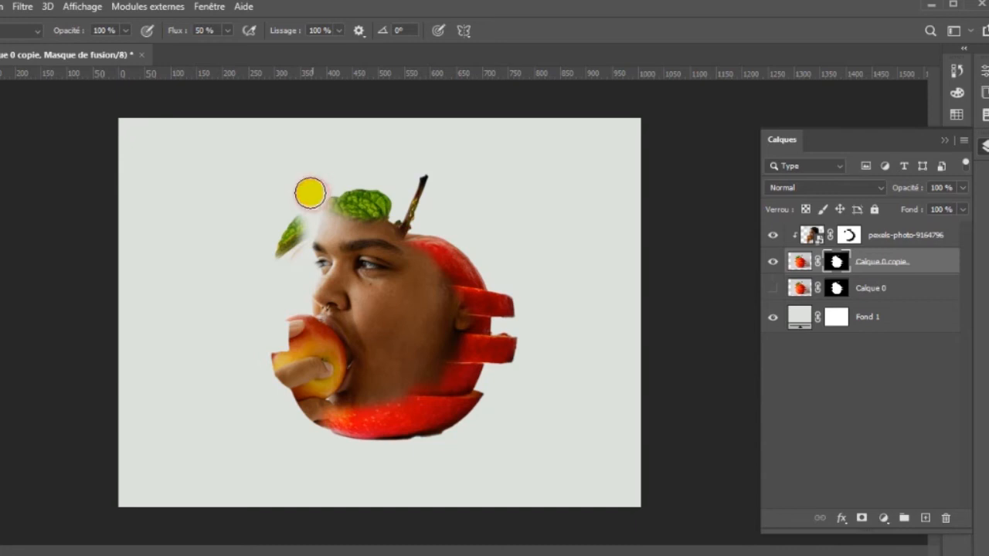
pyautogui.click(276, 296)
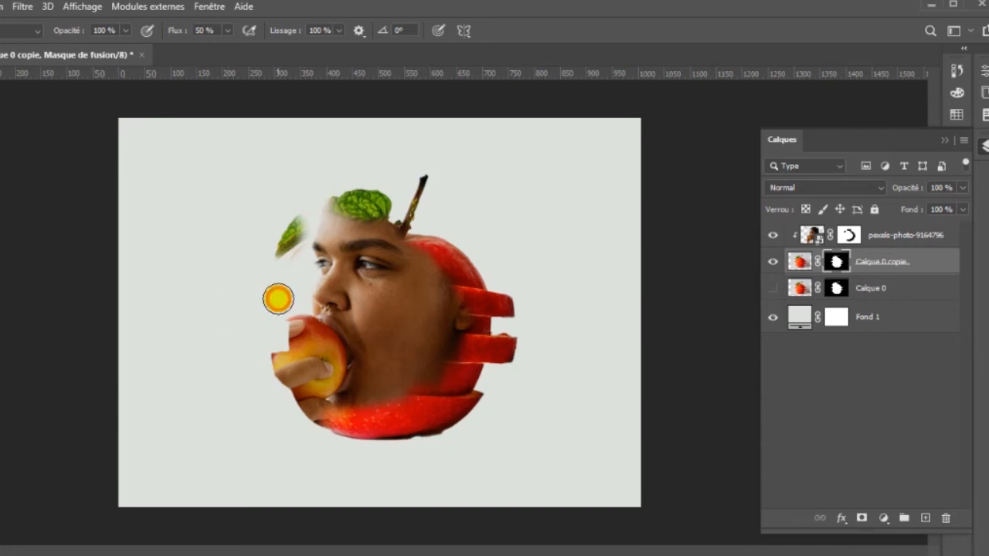
# Step: Add a clipped Color Balance adjustment with the midtones shifted toward red and place it above the portrait layer
pyautogui.click(935, 261)
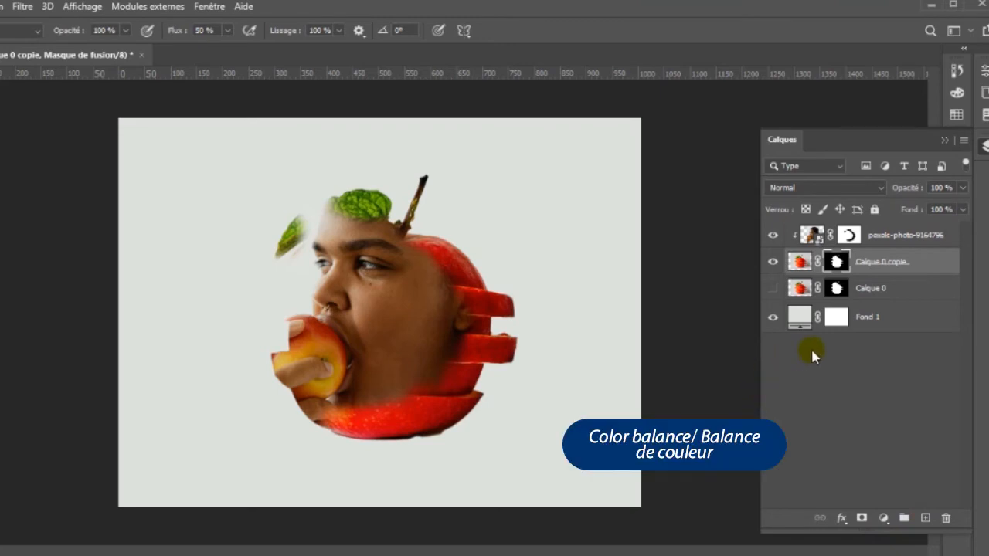
pyautogui.click(884, 519)
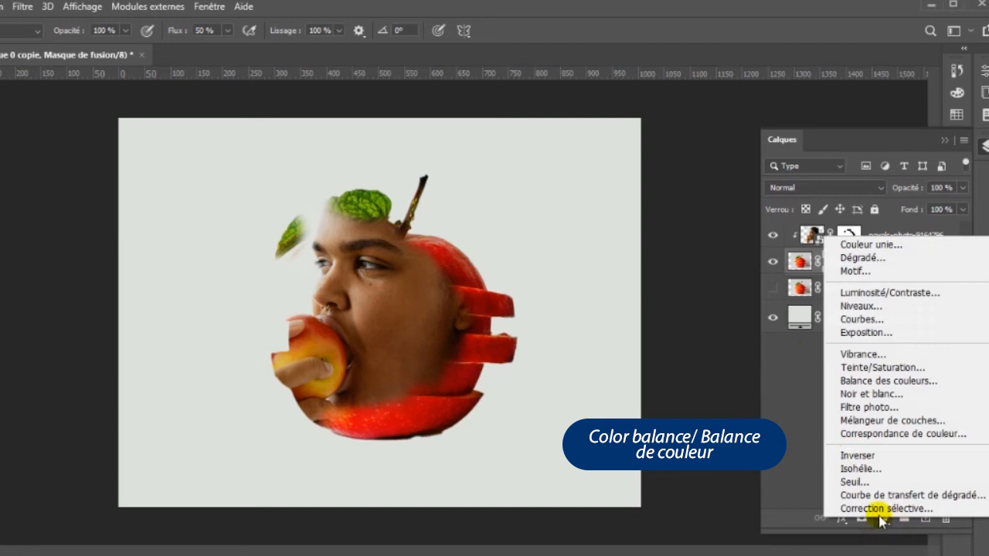
pyautogui.click(882, 382)
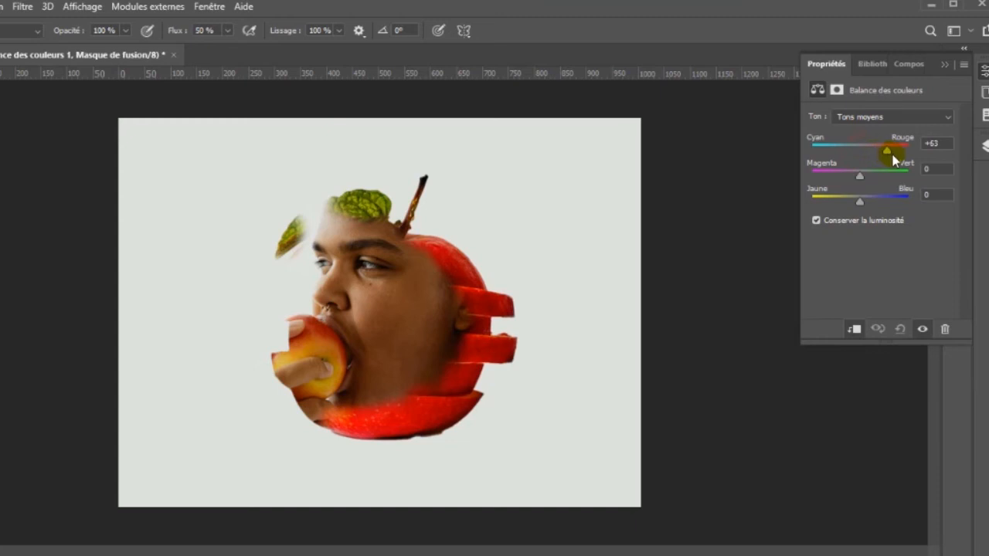
pyautogui.moveTo(883, 155)
pyautogui.mouseDown()
pyautogui.moveTo(899, 154)
pyautogui.moveTo(837, 158)
pyautogui.moveTo(873, 159)
pyautogui.mouseUp()
pyautogui.click(941, 64)
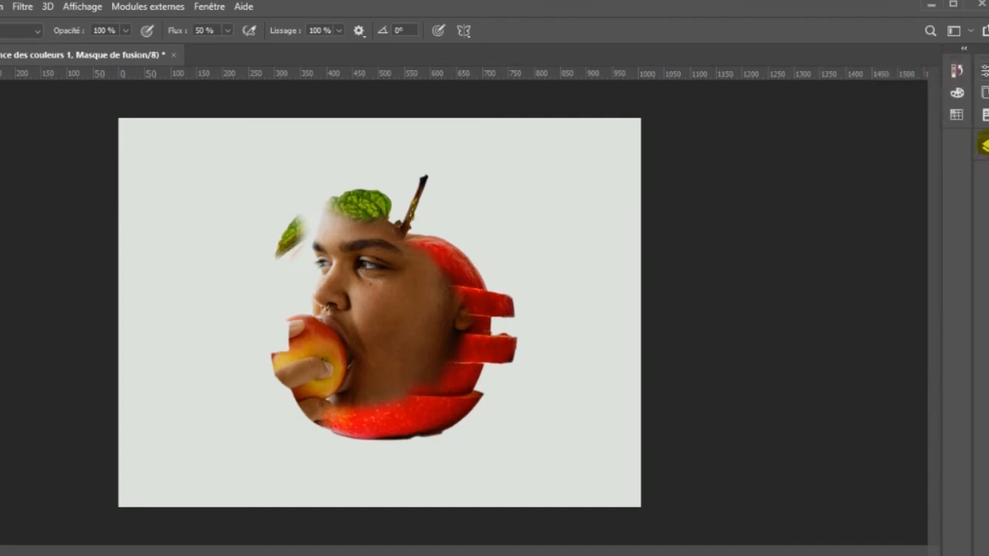
pyautogui.click(984, 144)
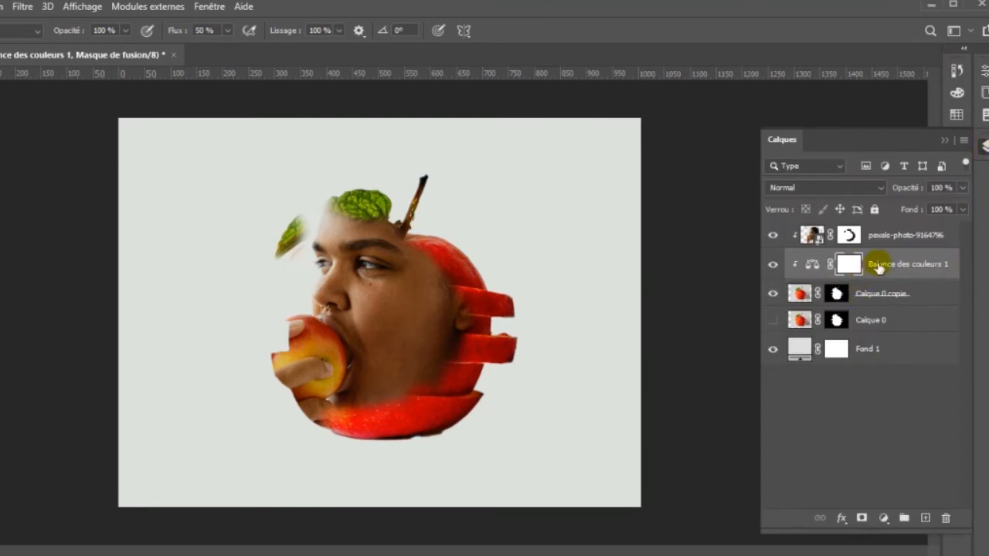
pyautogui.moveTo(883, 266); pyautogui.dragTo(879, 234)
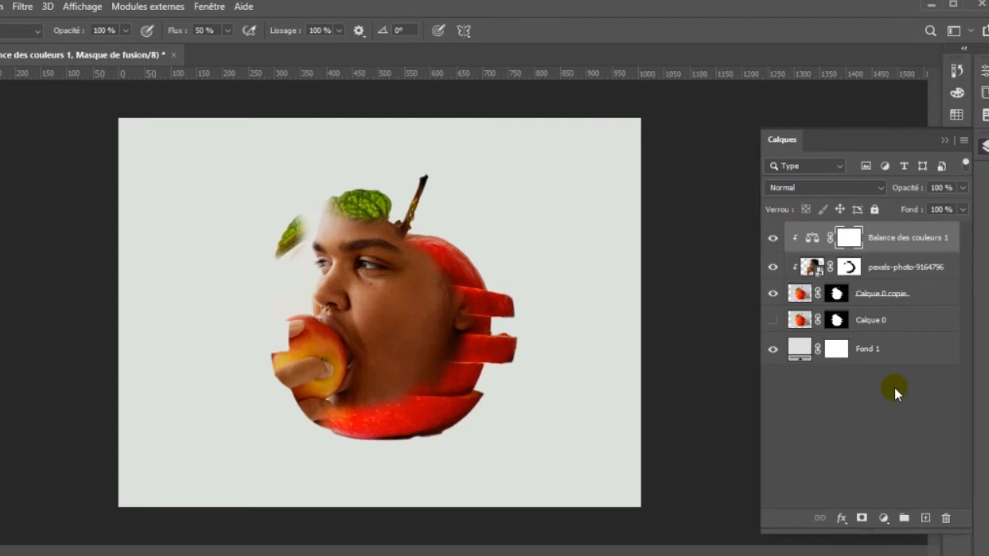
# Step: Add a Color Lookup adjustment on top of the stack using the TensionGreen.3DL 3D LUT
pyautogui.click(883, 518)
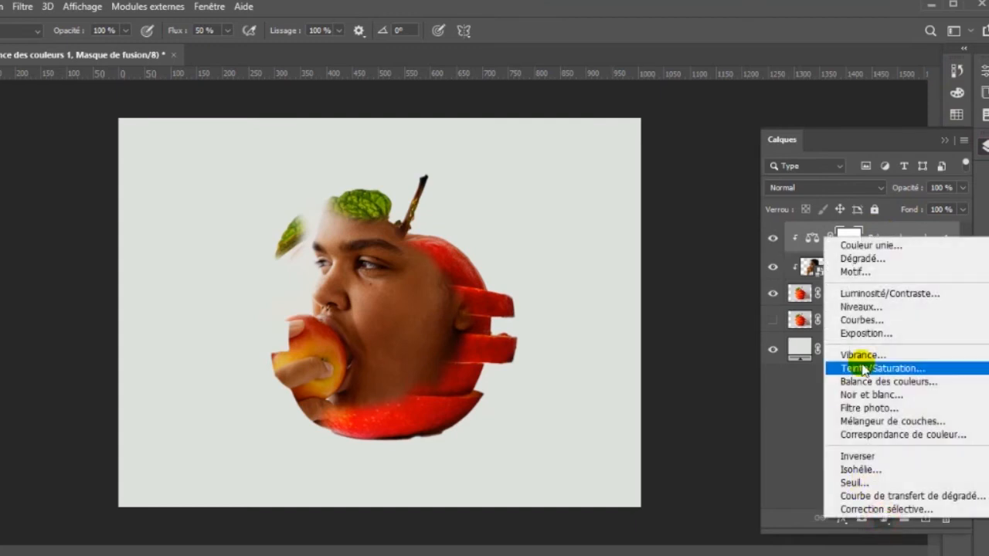
pyautogui.click(878, 435)
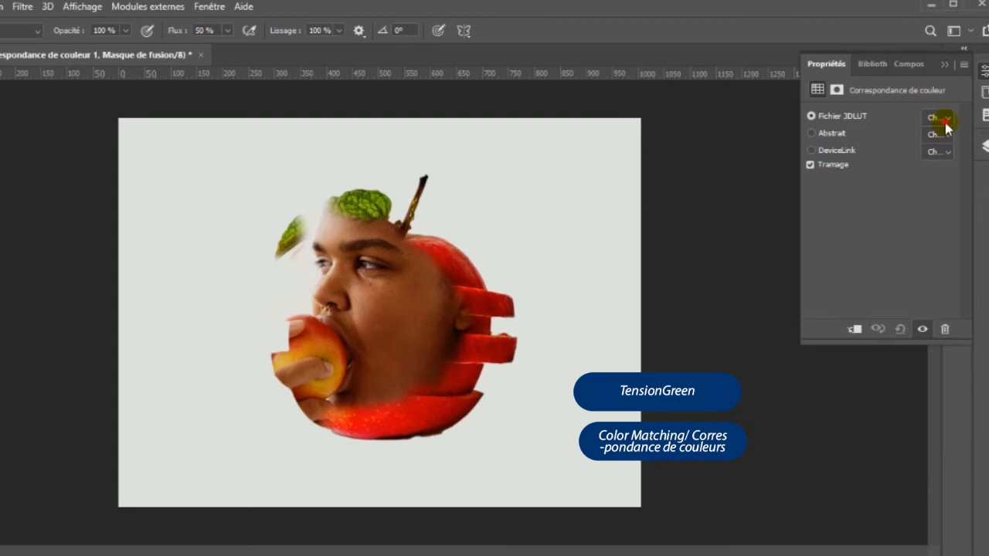
pyautogui.click(944, 119)
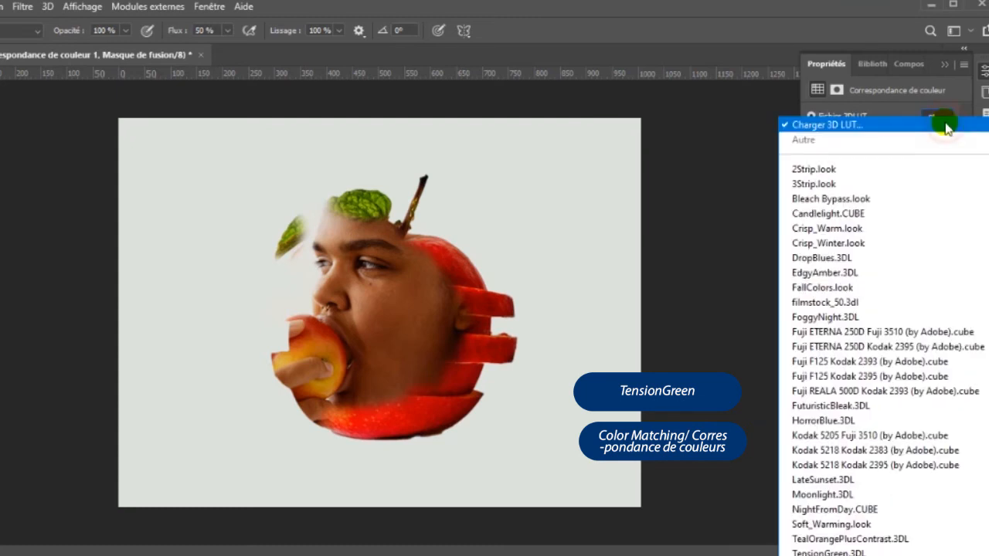
pyautogui.click(818, 551)
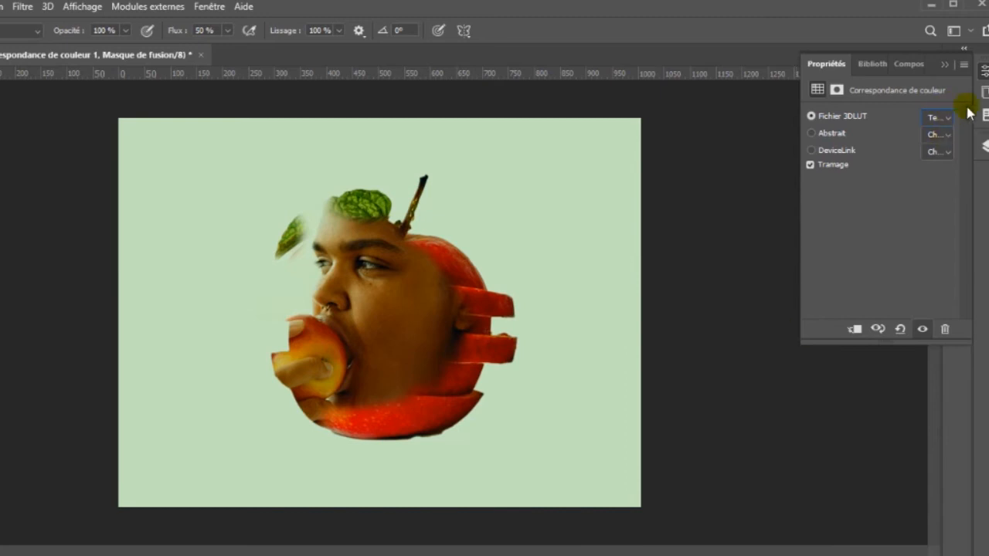
# Step: Show Calque 0 again, scale it up to about 112% and shift it slightly upward behind the composite
pyautogui.click(984, 147)
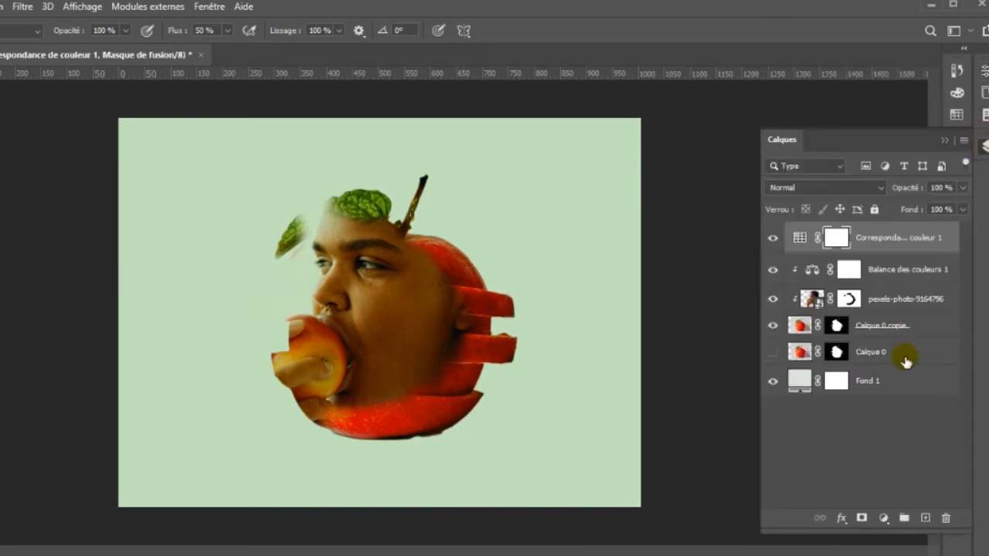
pyautogui.click(773, 355)
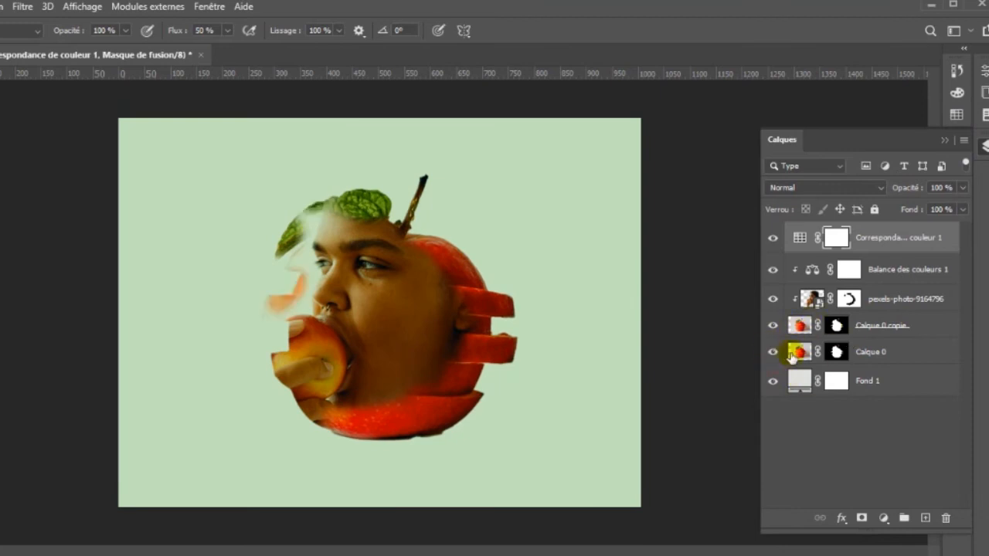
pyautogui.click(902, 354)
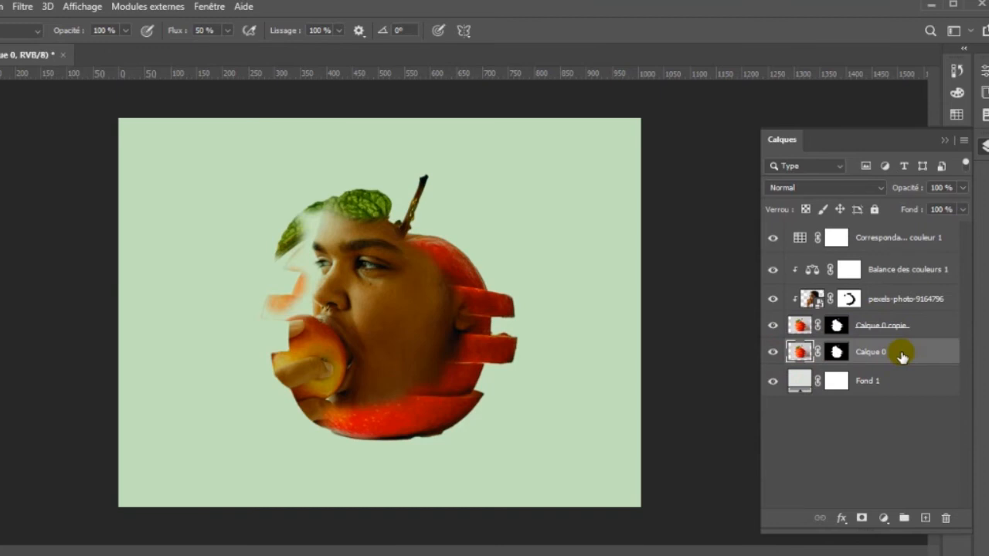
pyautogui.hotkey('ctrl', 't')
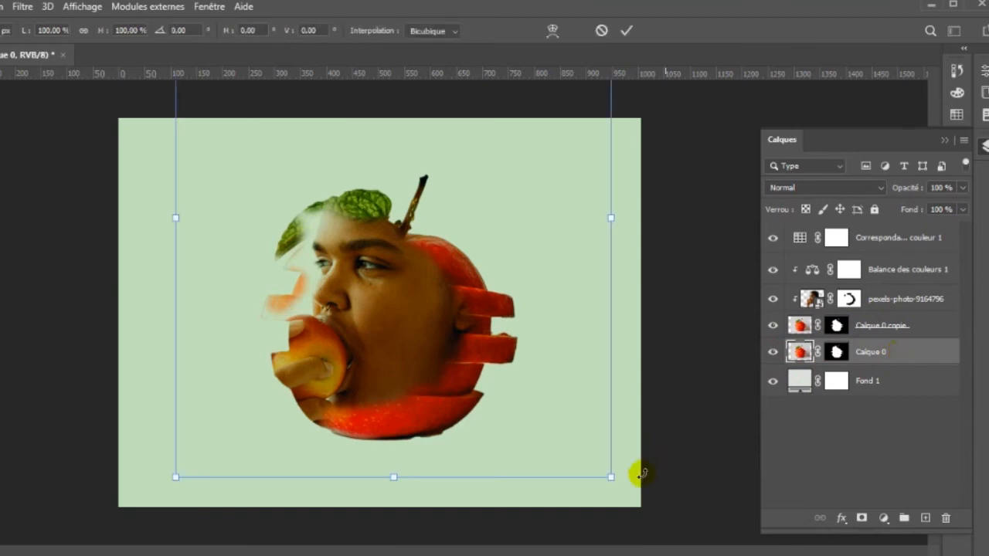
pyautogui.moveTo(610, 476); pyautogui.dragTo(656, 490)
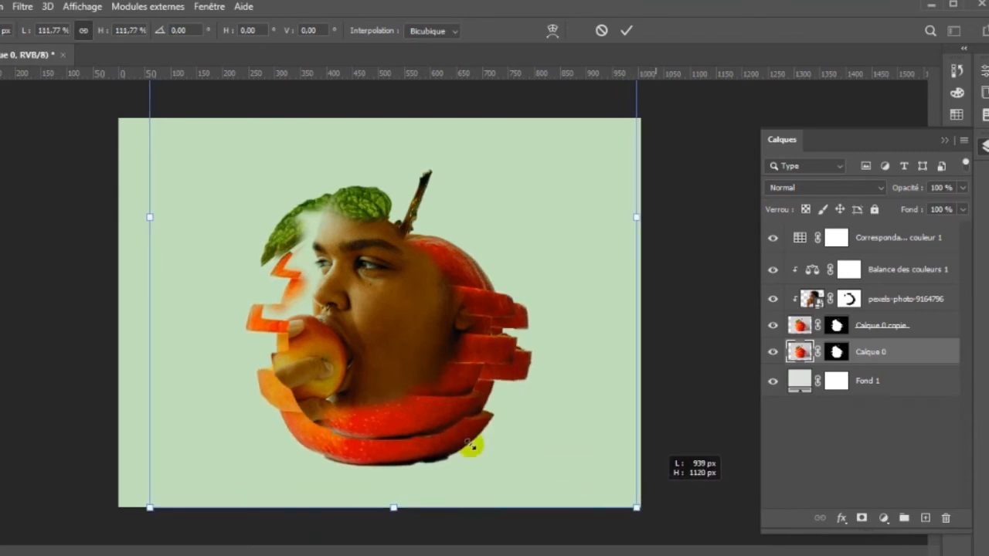
pyautogui.moveTo(459, 450); pyautogui.dragTo(459, 440)
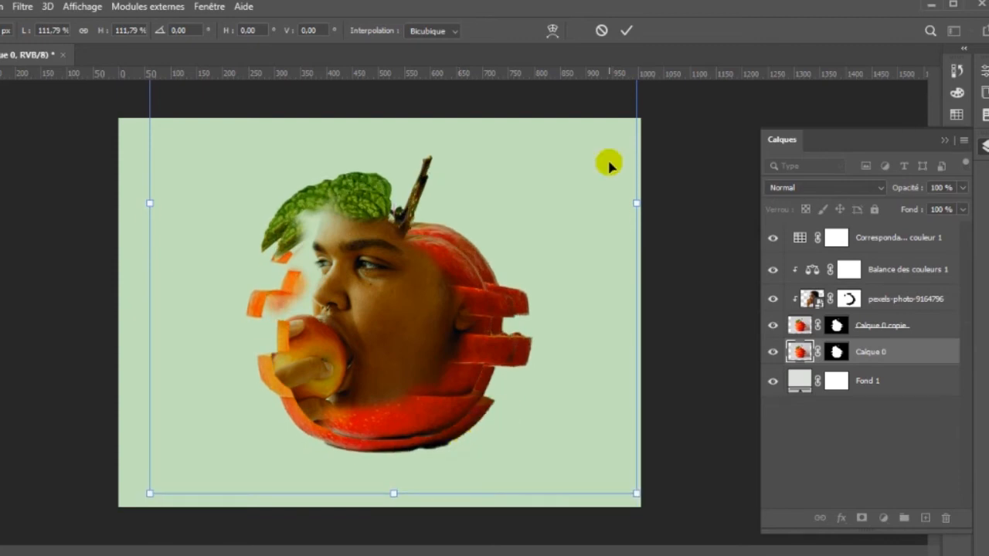
pyautogui.click(627, 29)
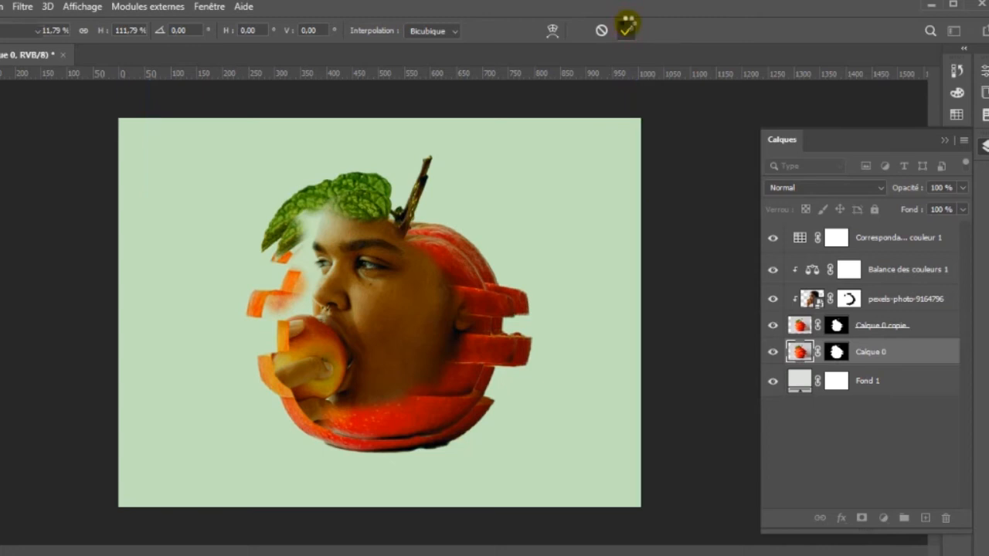
# Step: Set Calque 0's blend mode to Fondu (Dissolve) and brush its mask around the apple's outer edges to create a scattered-grain outline
pyautogui.click(837, 353)
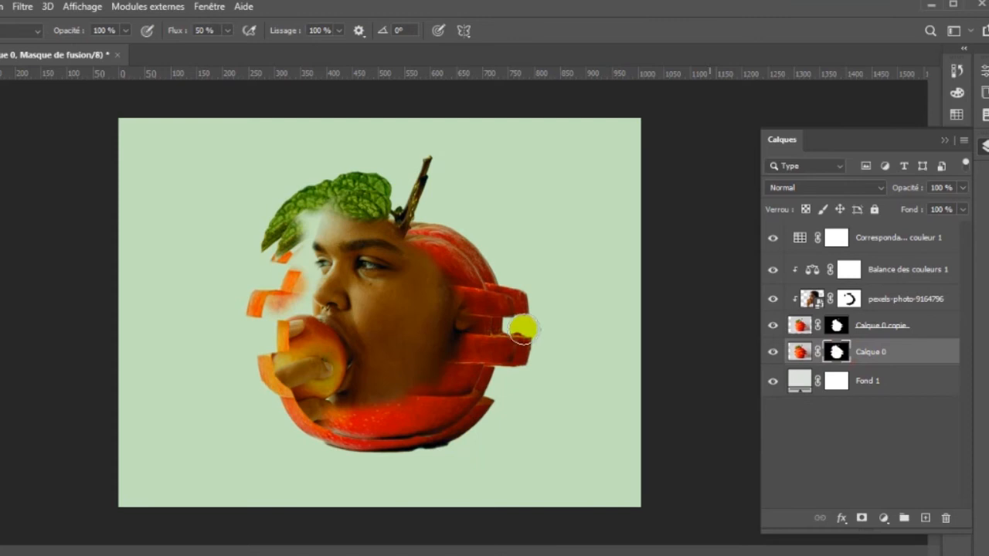
pyautogui.click(881, 188)
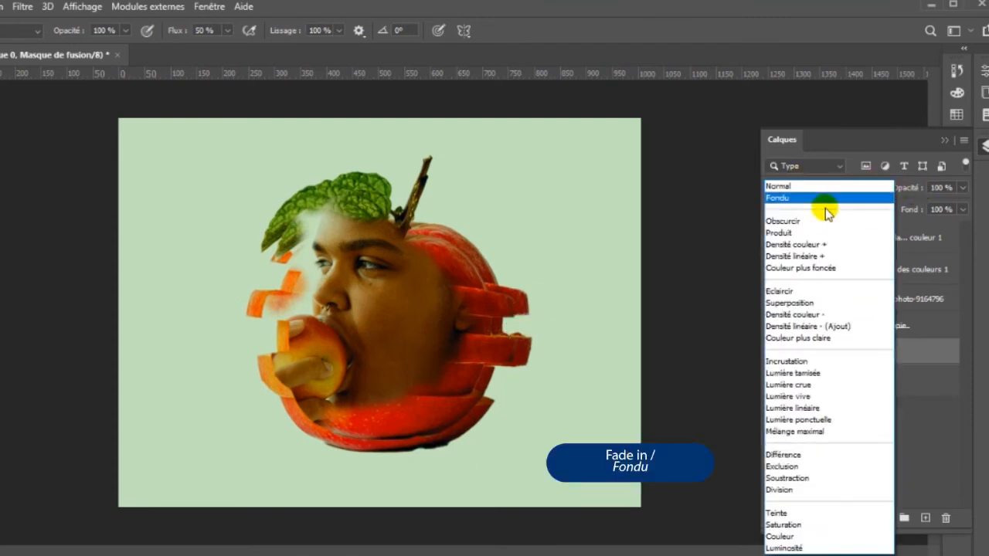
pyautogui.click(810, 199)
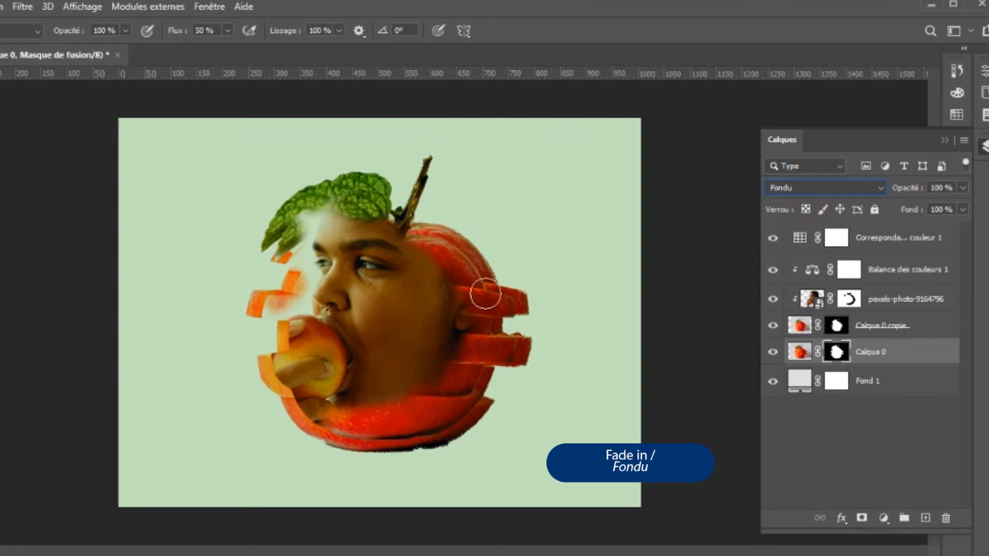
pyautogui.moveTo(512, 303)
pyautogui.mouseDown()
pyautogui.moveTo(462, 251)
pyautogui.moveTo(414, 232)
pyautogui.moveTo(410, 209)
pyautogui.moveTo(429, 167)
pyautogui.moveTo(392, 213)
pyautogui.moveTo(370, 191)
pyautogui.moveTo(342, 190)
pyautogui.moveTo(350, 179)
pyautogui.moveTo(374, 190)
pyautogui.moveTo(314, 184)
pyautogui.moveTo(262, 234)
pyautogui.moveTo(262, 250)
pyautogui.moveTo(310, 207)
pyautogui.moveTo(280, 256)
pyautogui.moveTo(280, 280)
pyautogui.moveTo(289, 284)
pyautogui.moveTo(297, 264)
pyautogui.moveTo(249, 320)
pyautogui.moveTo(258, 360)
pyautogui.moveTo(313, 428)
pyautogui.moveTo(284, 404)
pyautogui.moveTo(276, 325)
pyautogui.moveTo(264, 368)
pyautogui.moveTo(313, 413)
pyautogui.moveTo(302, 426)
pyautogui.moveTo(326, 445)
pyautogui.moveTo(375, 451)
pyautogui.moveTo(448, 430)
pyautogui.moveTo(480, 402)
pyautogui.moveTo(492, 368)
pyautogui.moveTo(457, 430)
pyautogui.moveTo(424, 447)
pyautogui.moveTo(523, 343)
pyautogui.moveTo(503, 332)
pyautogui.moveTo(491, 281)
pyautogui.mouseUp()
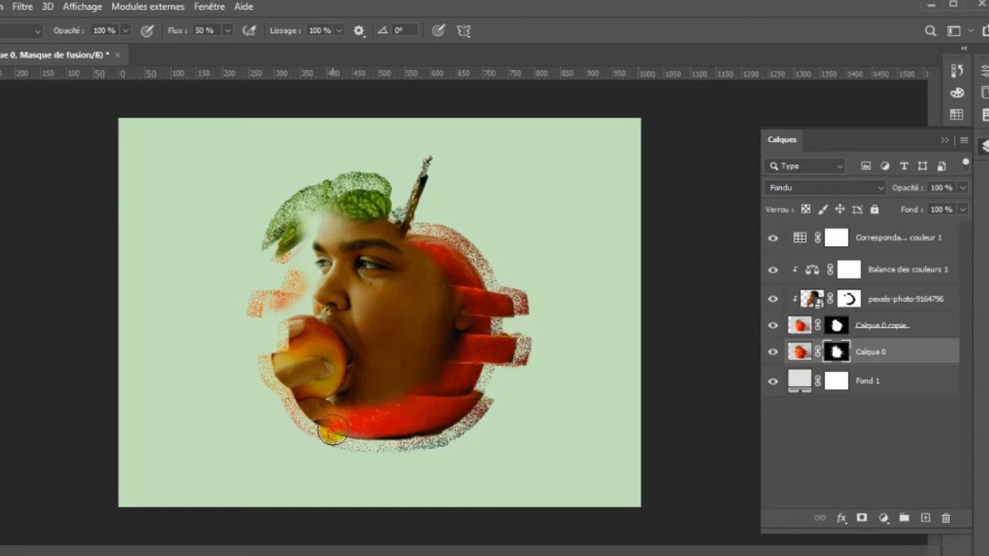
pyautogui.moveTo(396, 223)
pyautogui.mouseDown()
pyautogui.moveTo(382, 210)
pyautogui.moveTo(397, 242)
pyautogui.mouseUp()
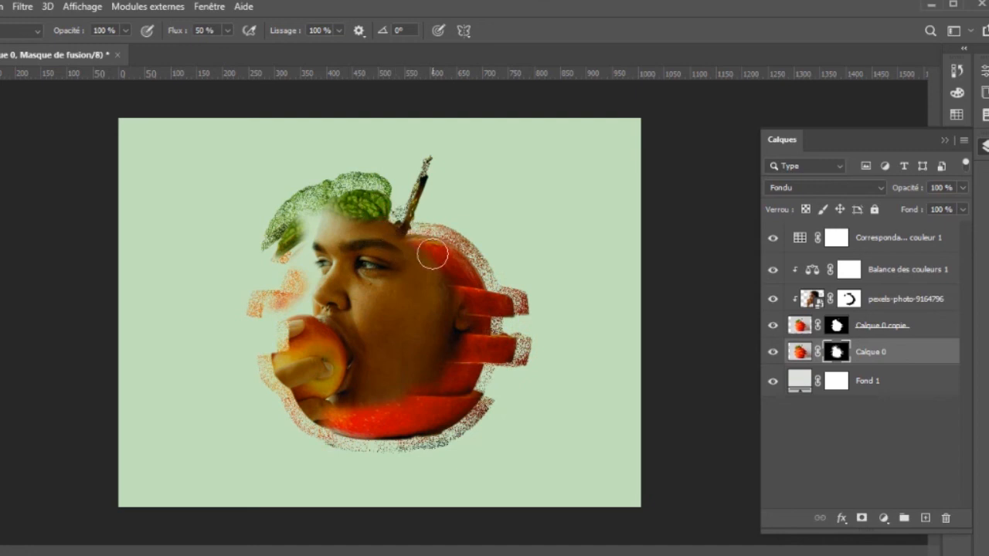
pyautogui.moveTo(397, 232); pyautogui.dragTo(393, 216)
pyautogui.hotkey('ctrl', 'z')
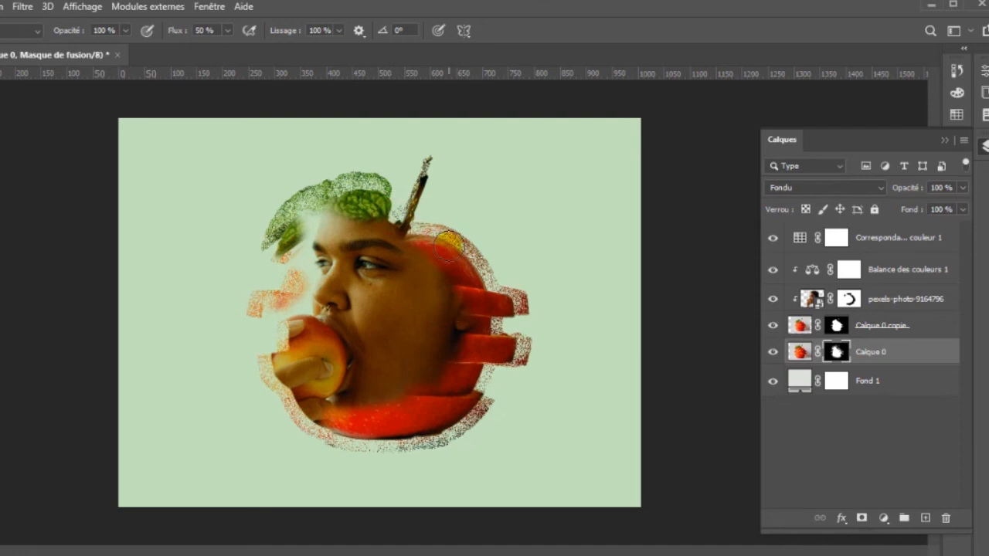
pyautogui.hotkey('ctrl', 'z')
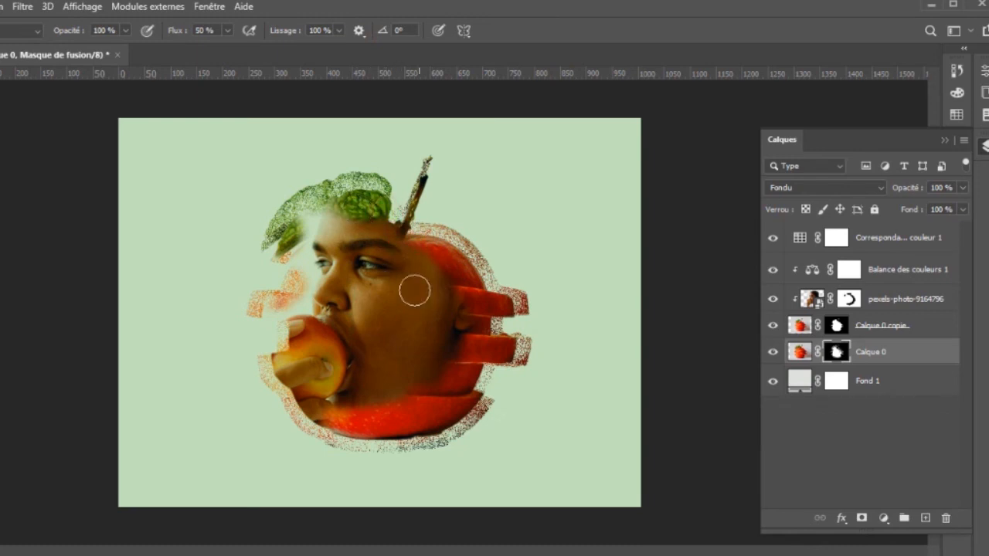
# Step: Paint on the pexels-photo-9164796 layer's mask along the upper forehead and hairline to uncover the apple's leaf and the stem's base
pyautogui.keyDown('ctrl'); pyautogui.click(380, 185); pyautogui.keyUp('ctrl')
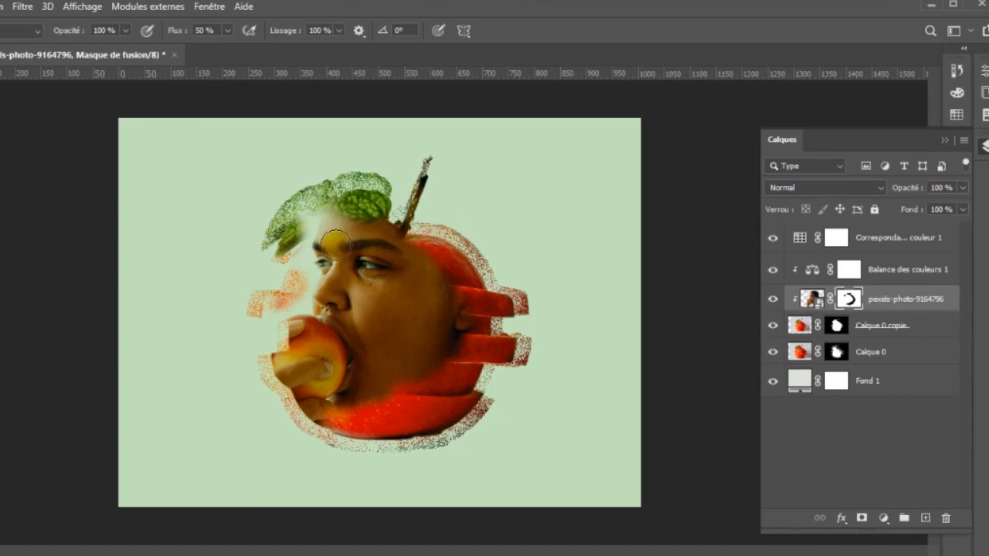
pyautogui.click(334, 218)
pyautogui.moveTo(334, 218); pyautogui.dragTo(397, 217)
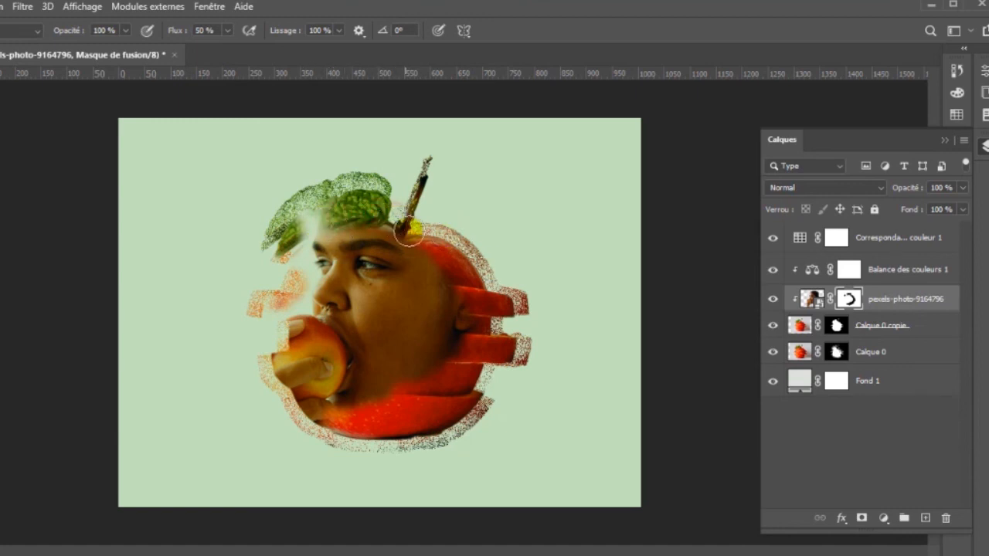
pyautogui.moveTo(310, 228); pyautogui.dragTo(327, 213)
pyautogui.click(335, 223)
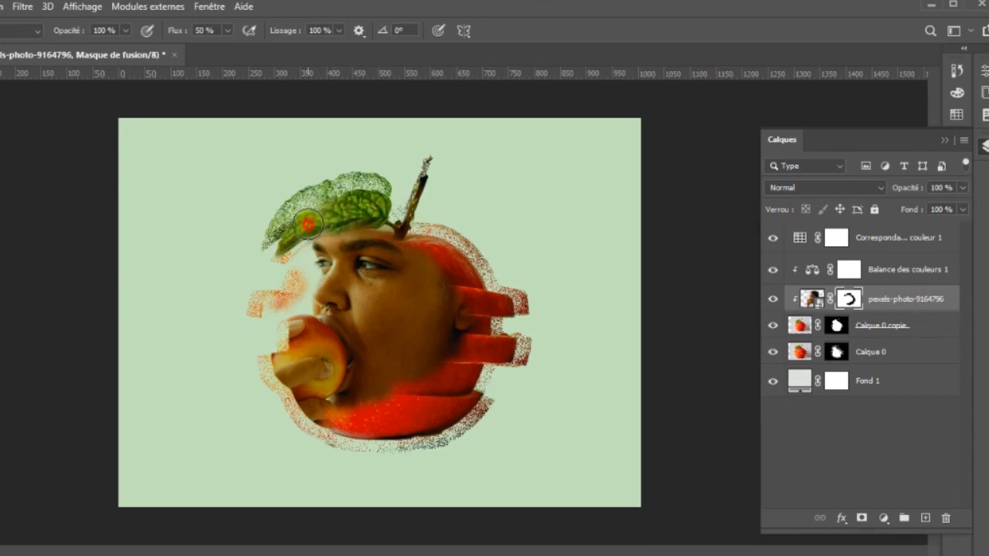
pyautogui.click(312, 214)
pyautogui.click(354, 219)
pyautogui.click(373, 219)
pyautogui.moveTo(387, 224); pyautogui.dragTo(400, 227)
pyautogui.click(354, 226)
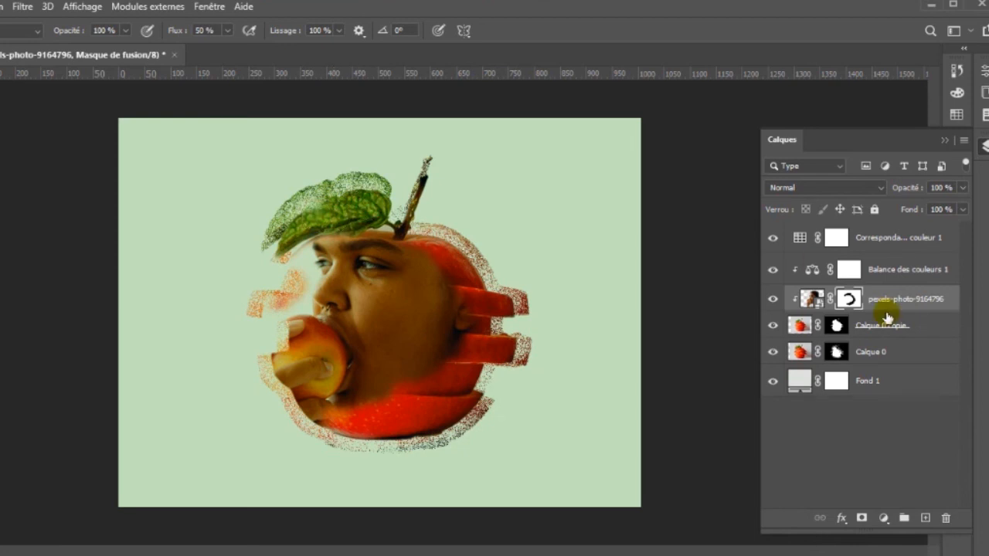
# Step: Add a Gradient Overlay (Incrustation en dégradé) effect to the Calque 0 layer
pyautogui.click(909, 356)
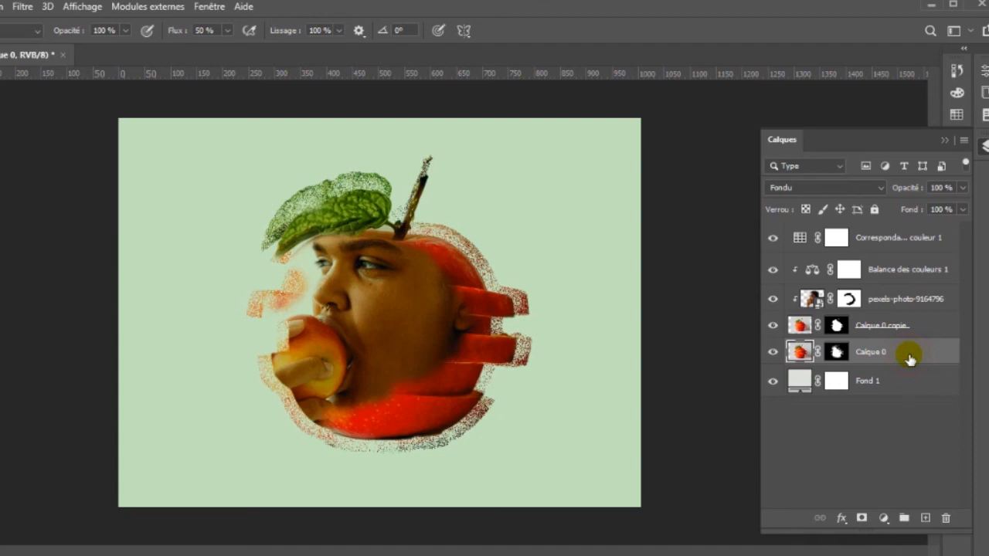
pyautogui.doubleClick(909, 355)
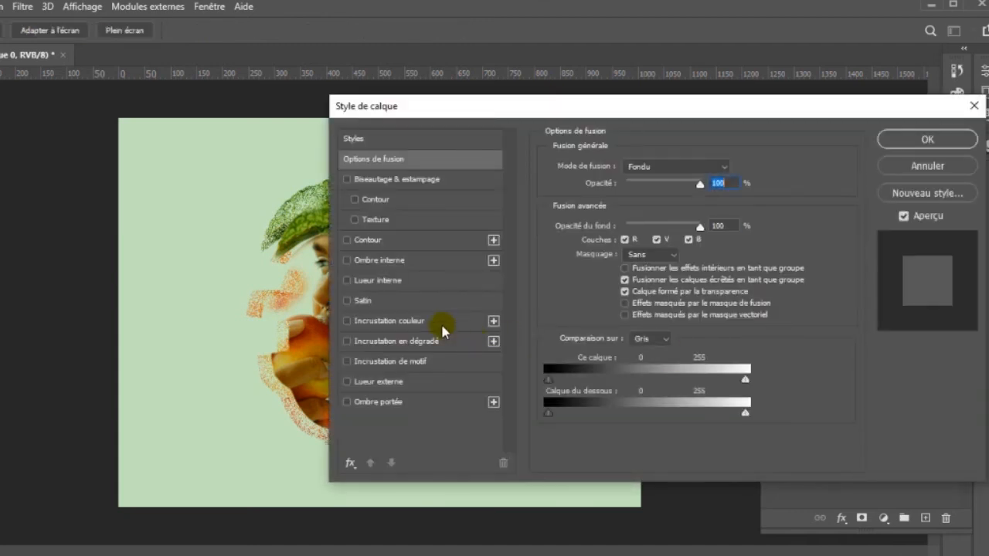
pyautogui.click(441, 341)
# Step: Set the starting colour stop of the overlay gradient to #f31f0a, keep the dark green end stop, and apply the layer style
pyautogui.click(641, 204)
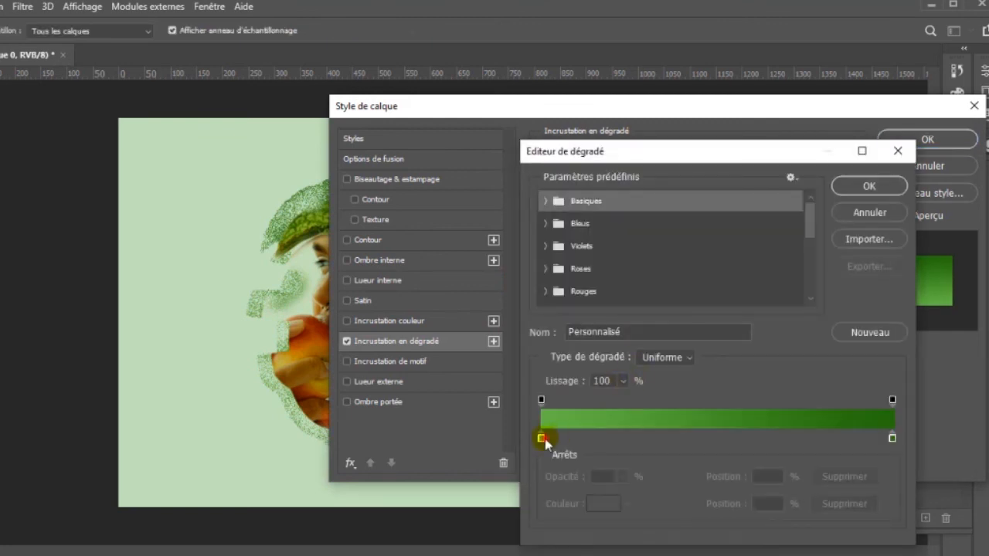
pyautogui.click(543, 438)
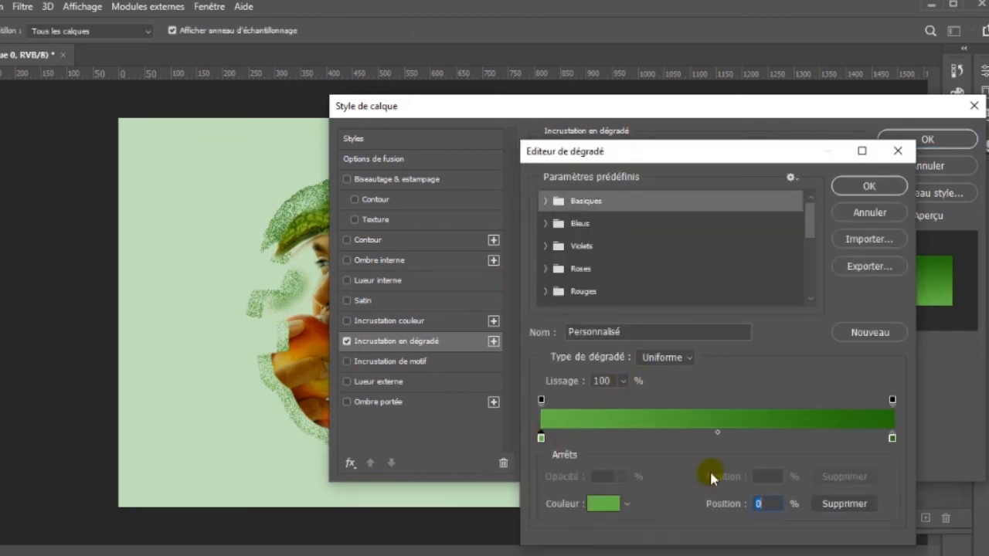
pyautogui.click(612, 503)
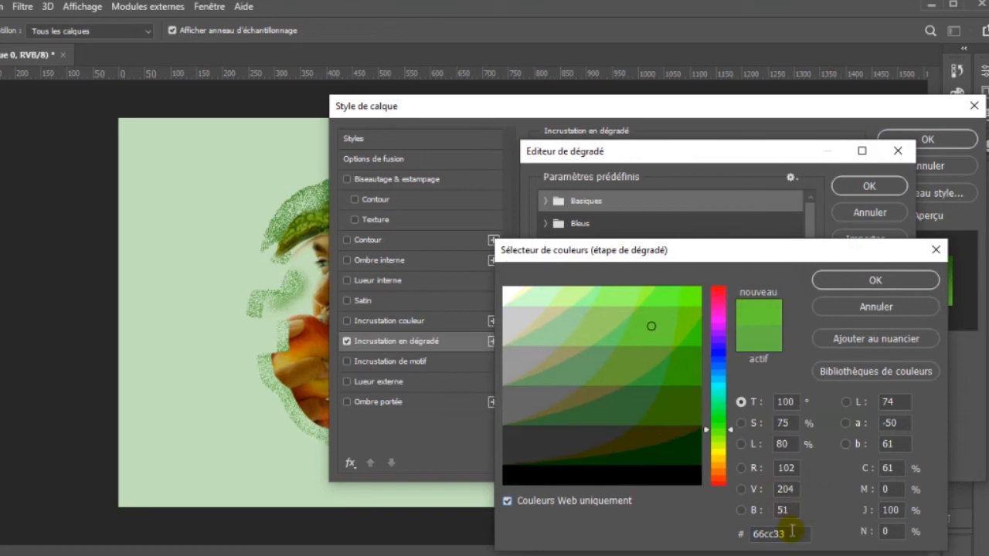
pyautogui.moveTo(791, 533); pyautogui.dragTo(718, 531)
pyautogui.write('ff3300')
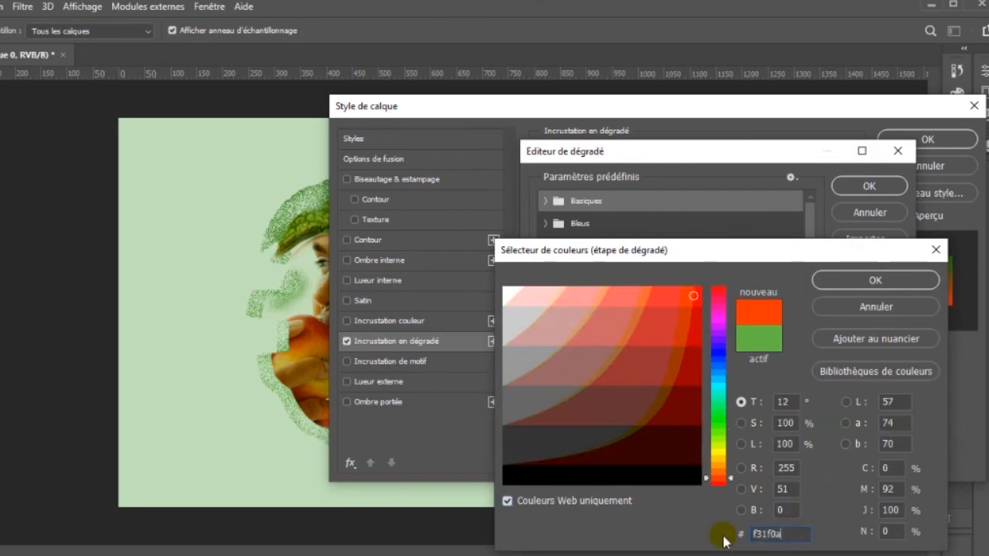
pyautogui.click(875, 280)
pyautogui.click(868, 189)
pyautogui.click(925, 141)
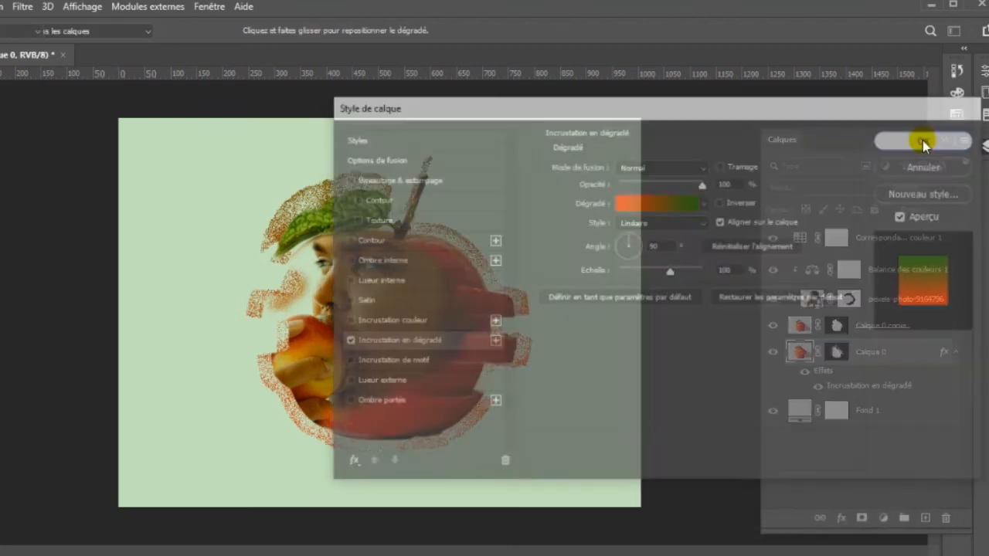